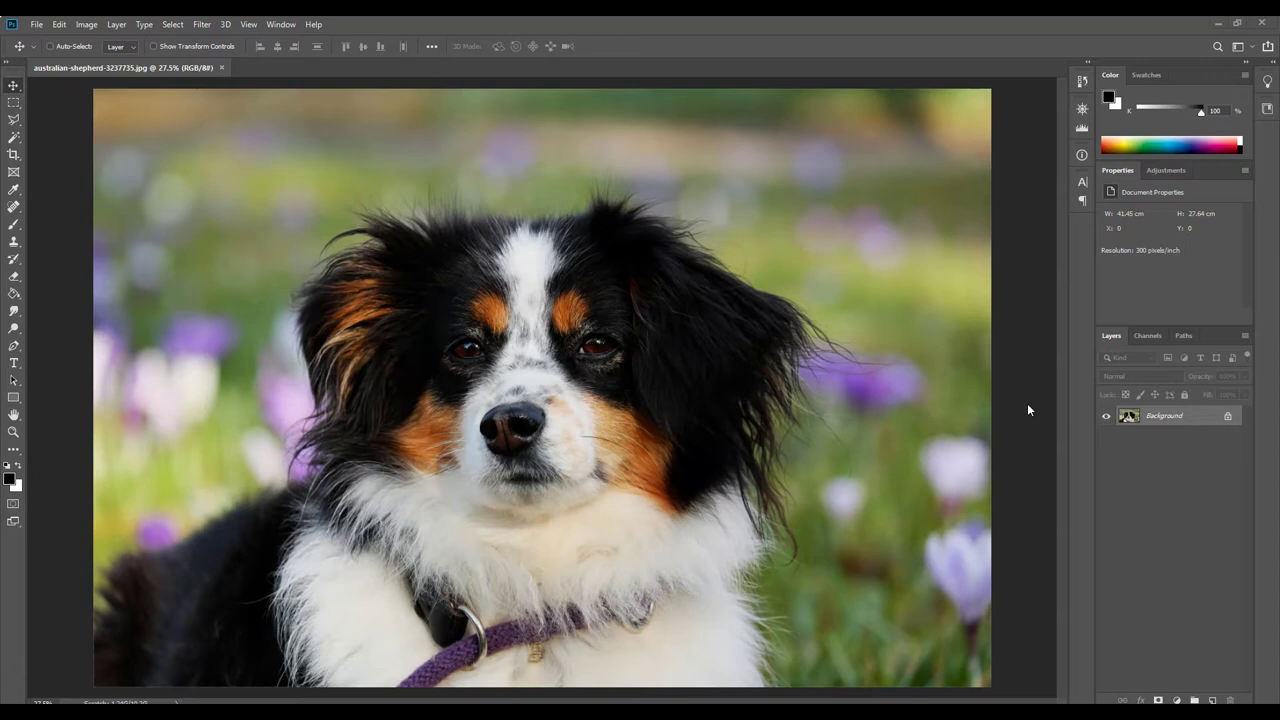
# Apply Image > Adjustments > Desaturate to the australian-shepherd dog photo.
pyautogui.click(1018, 408)
pyautogui.click(313, 265)
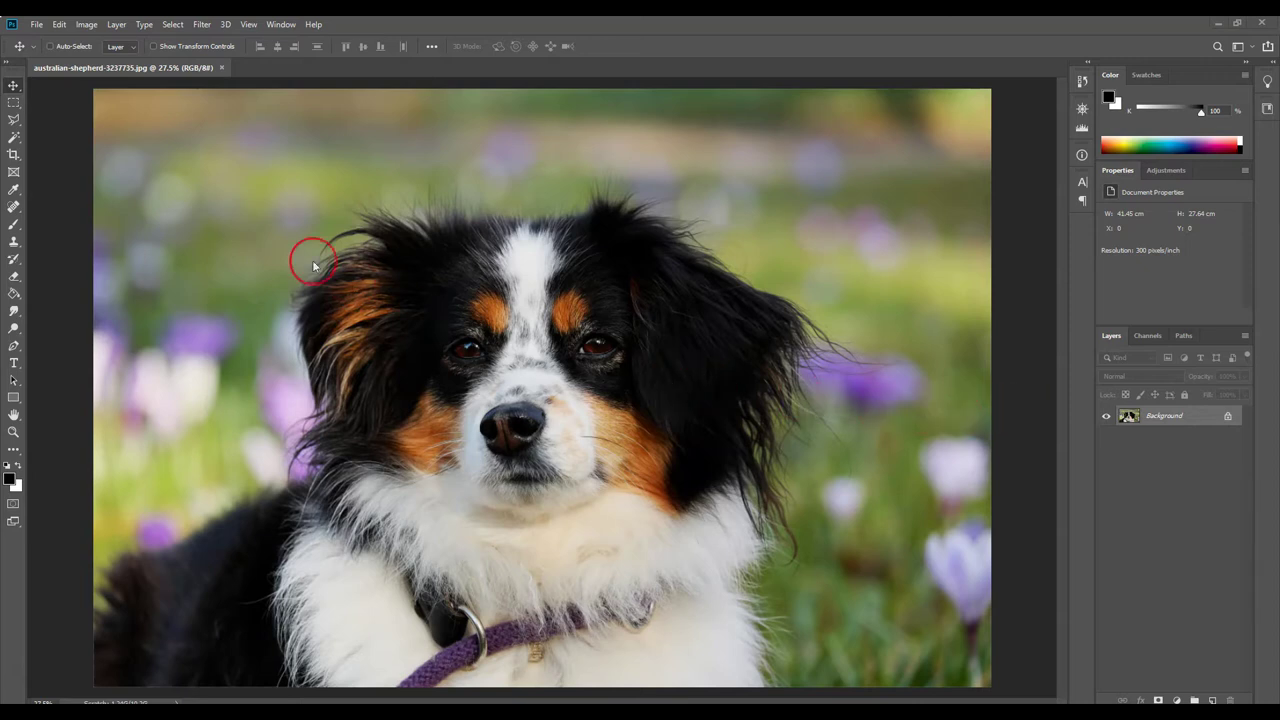
pyautogui.click(87, 25)
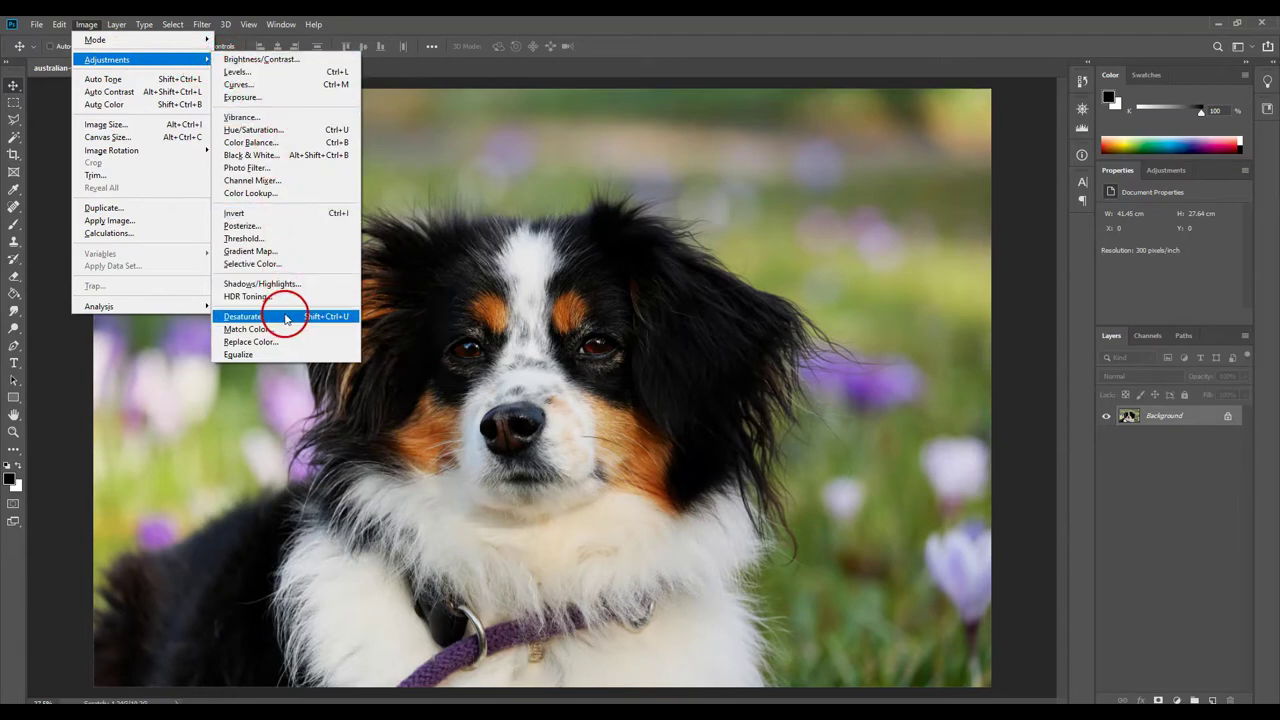
pyautogui.click(286, 318)
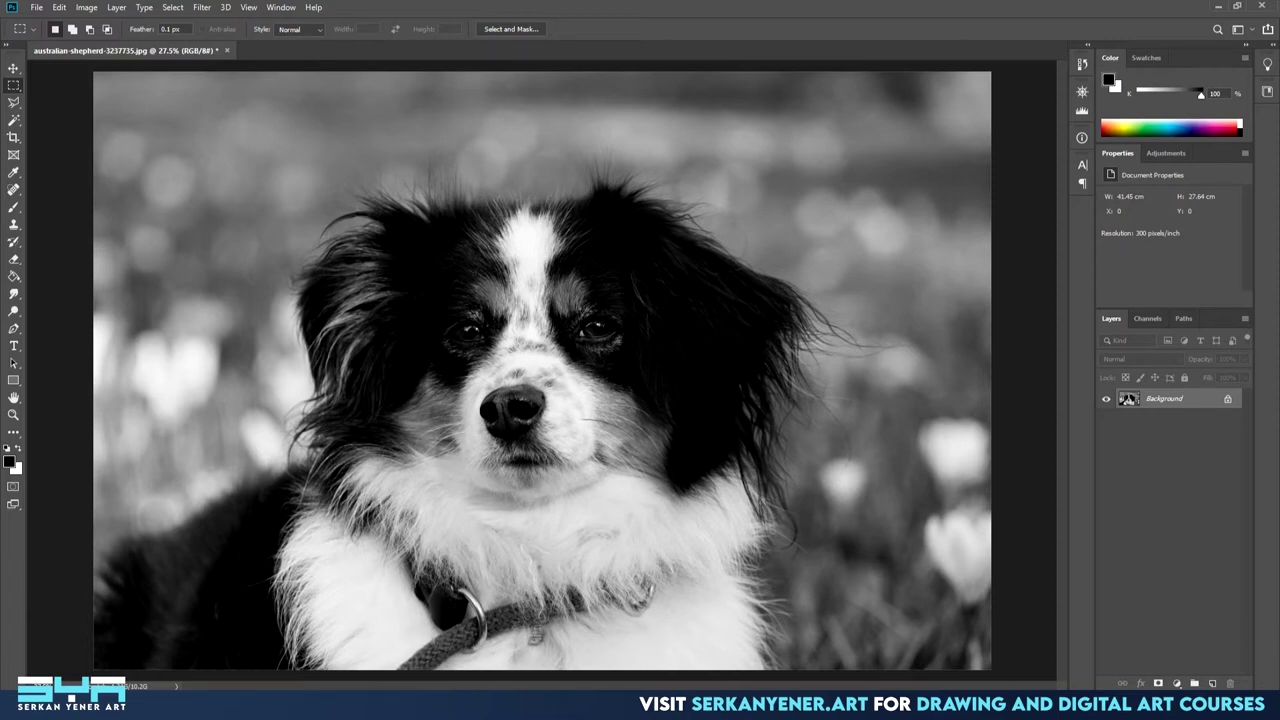
# Create a new A3 (297 × 420 mm, 300 ppi) document from the Print presets.
pyautogui.press('v')
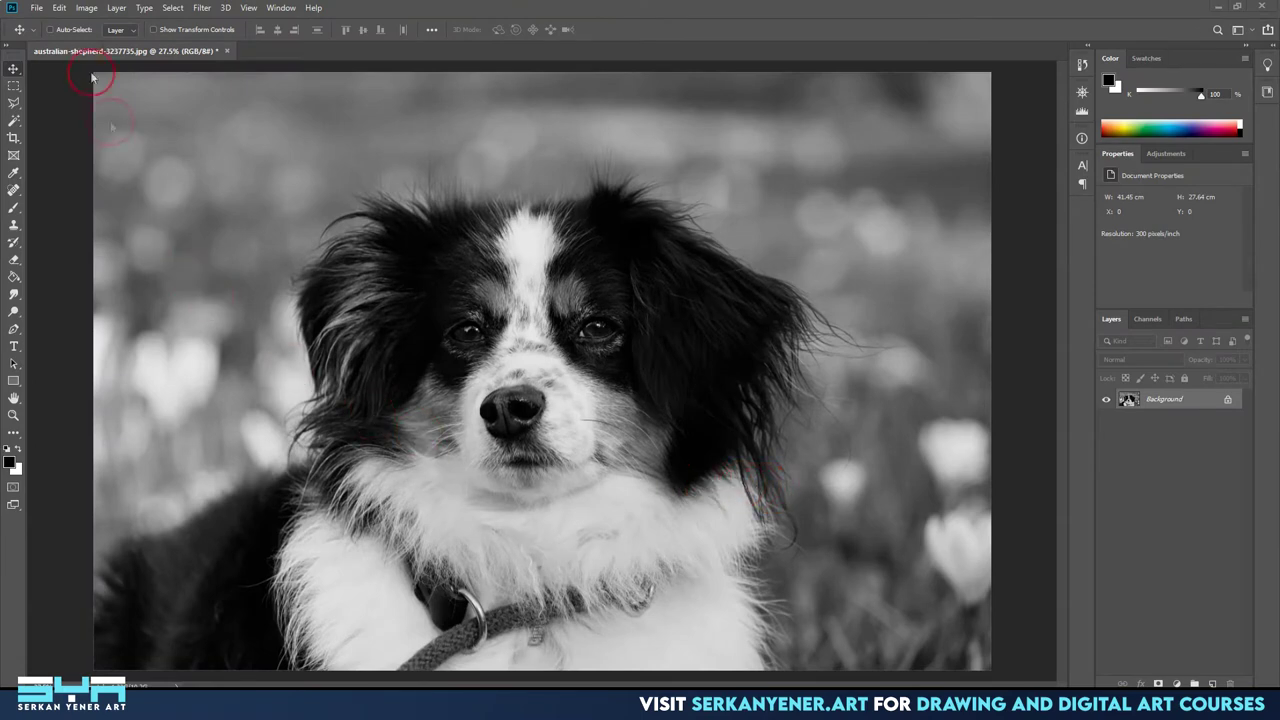
pyautogui.click(37, 8)
pyautogui.click(47, 22)
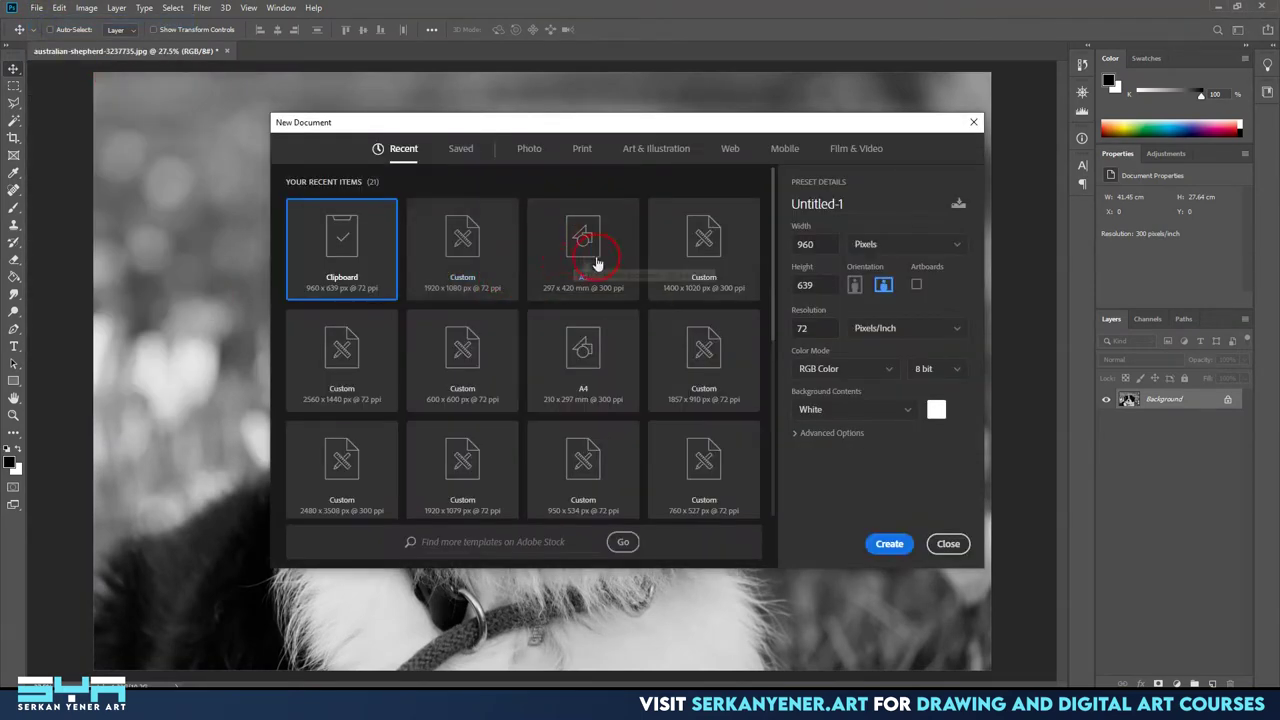
pyautogui.click(603, 256)
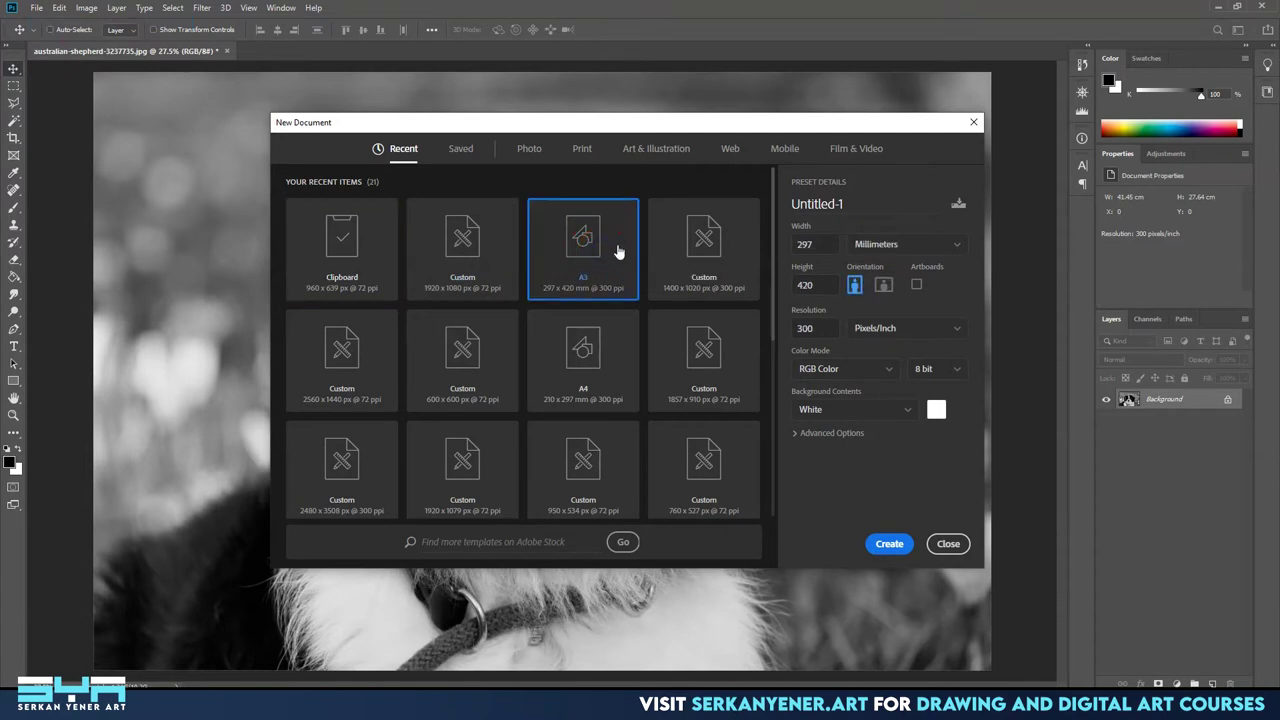
pyautogui.click(582, 149)
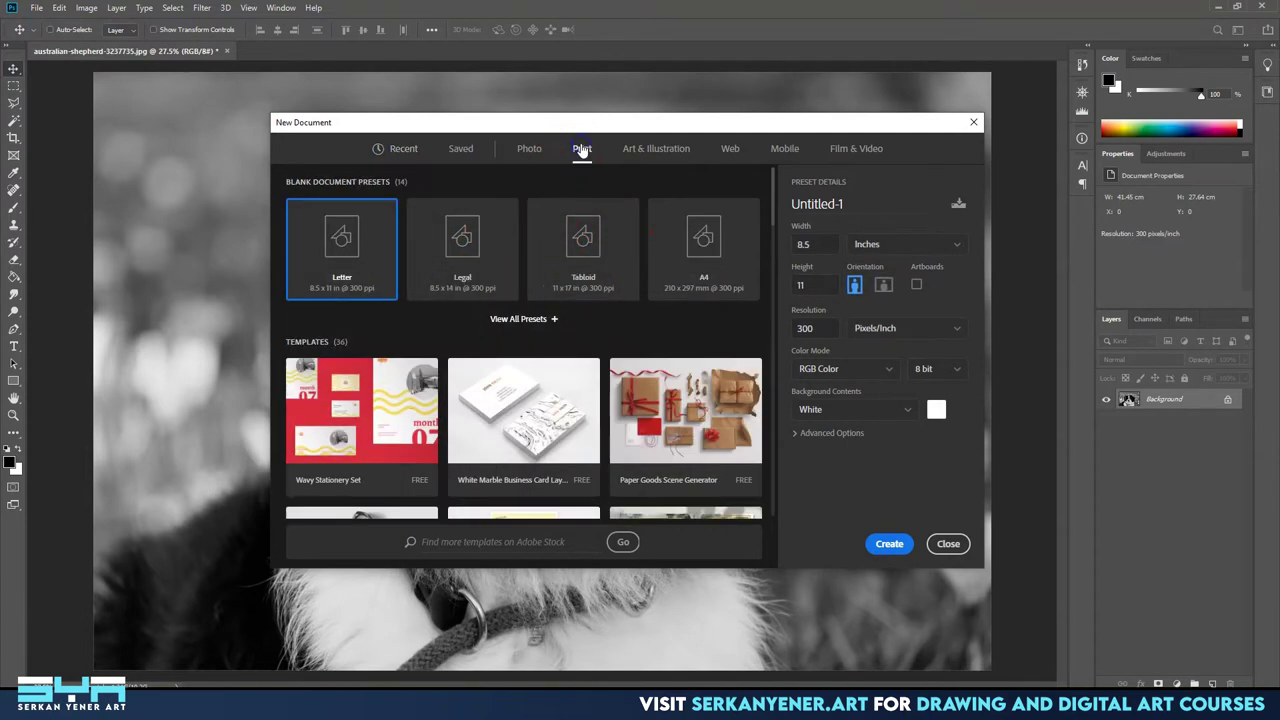
pyautogui.click(516, 318)
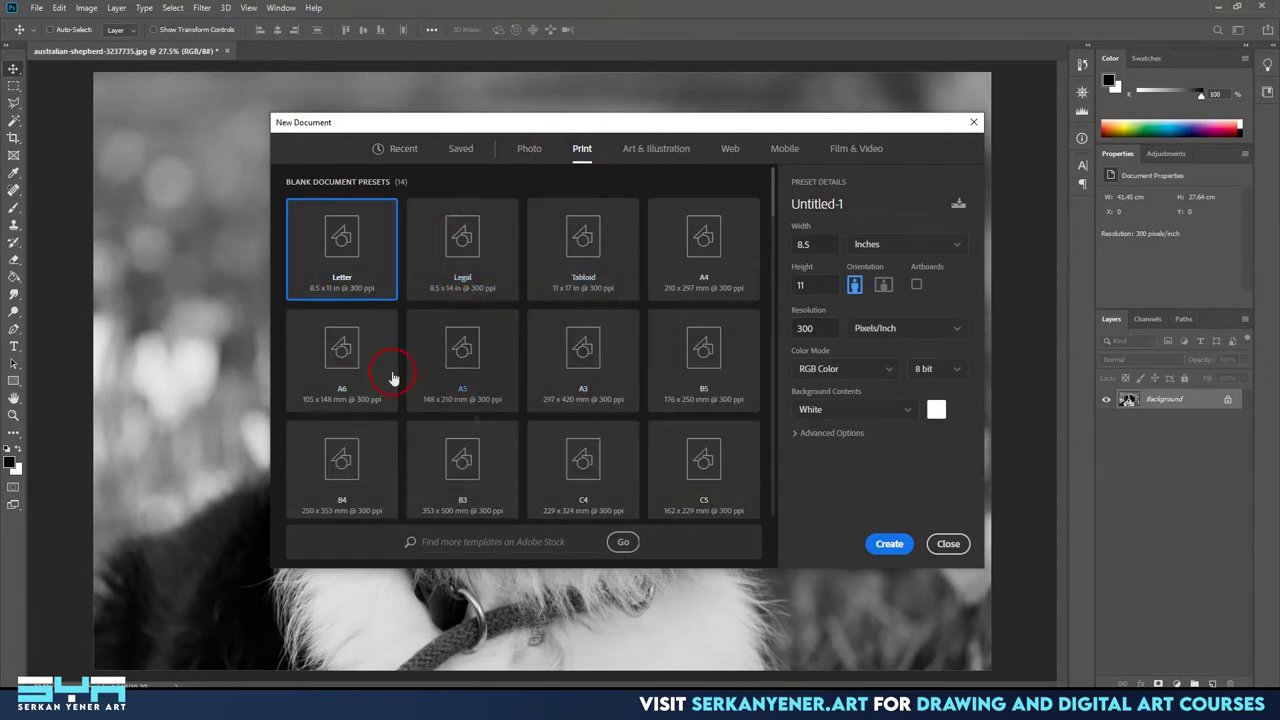
pyautogui.click(584, 360)
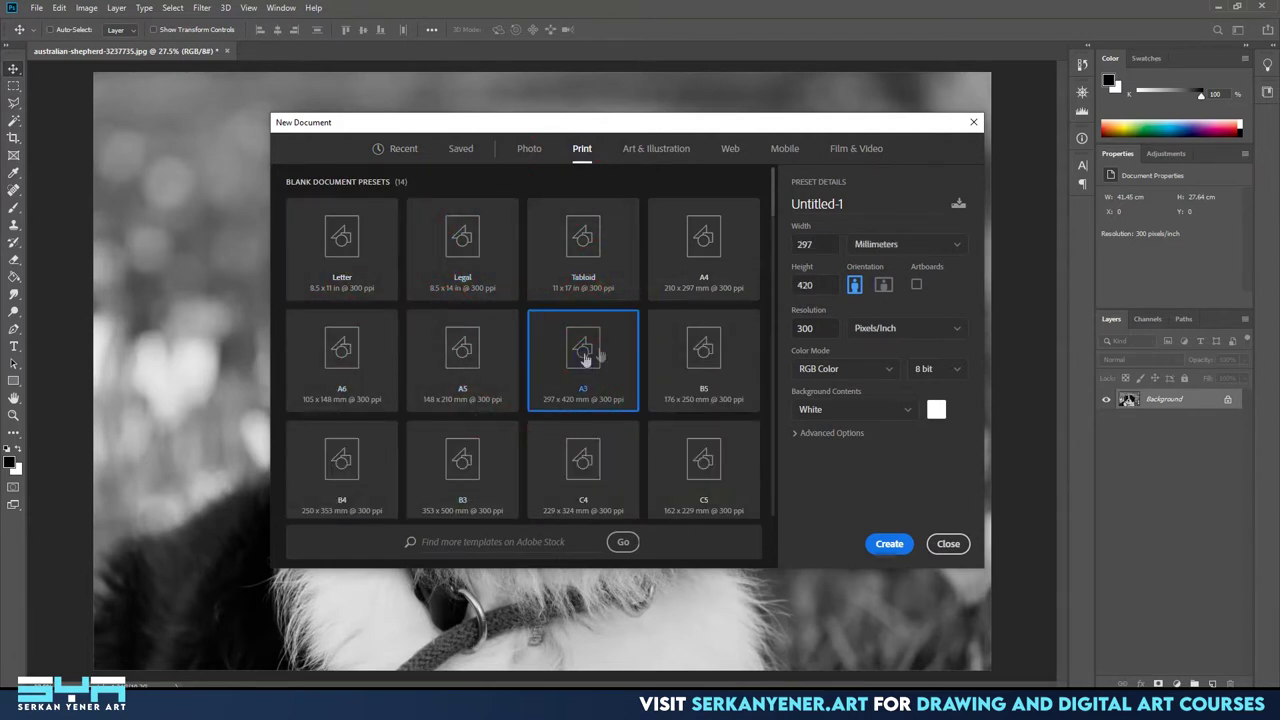
pyautogui.click(887, 544)
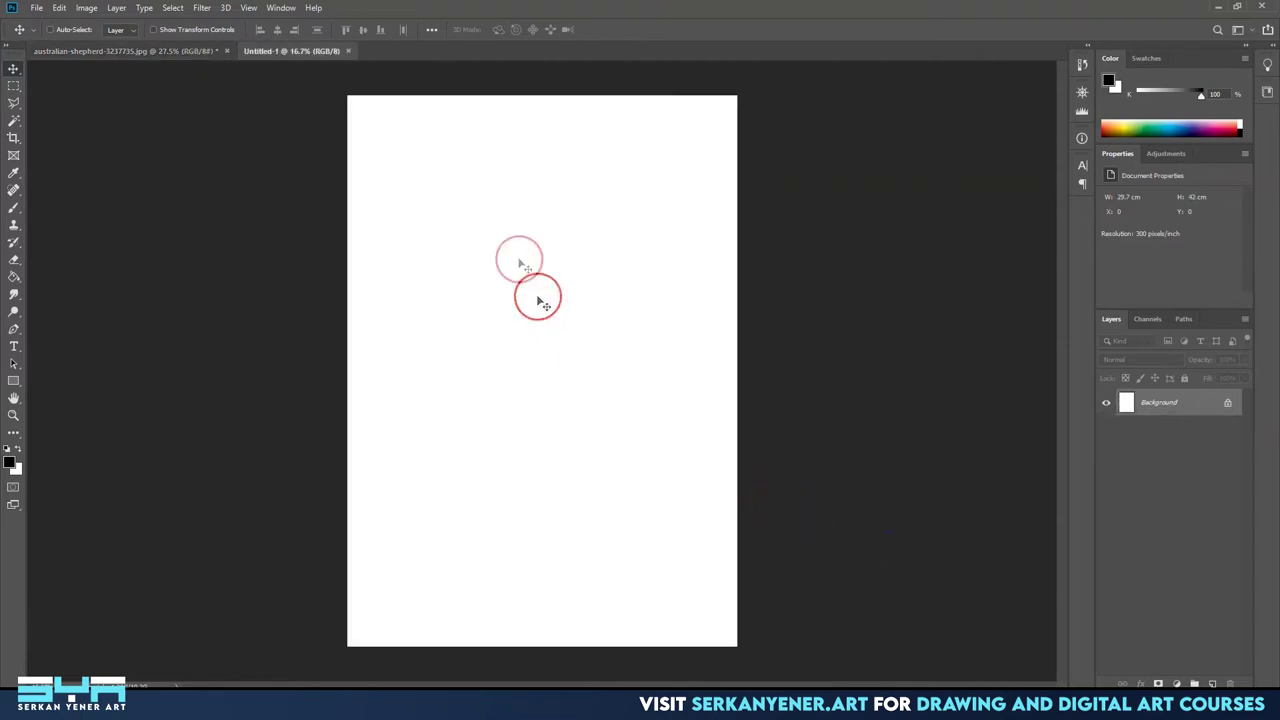
# Rotate the A3 canvas 90° clockwise to landscape.
pyautogui.click(85, 10)
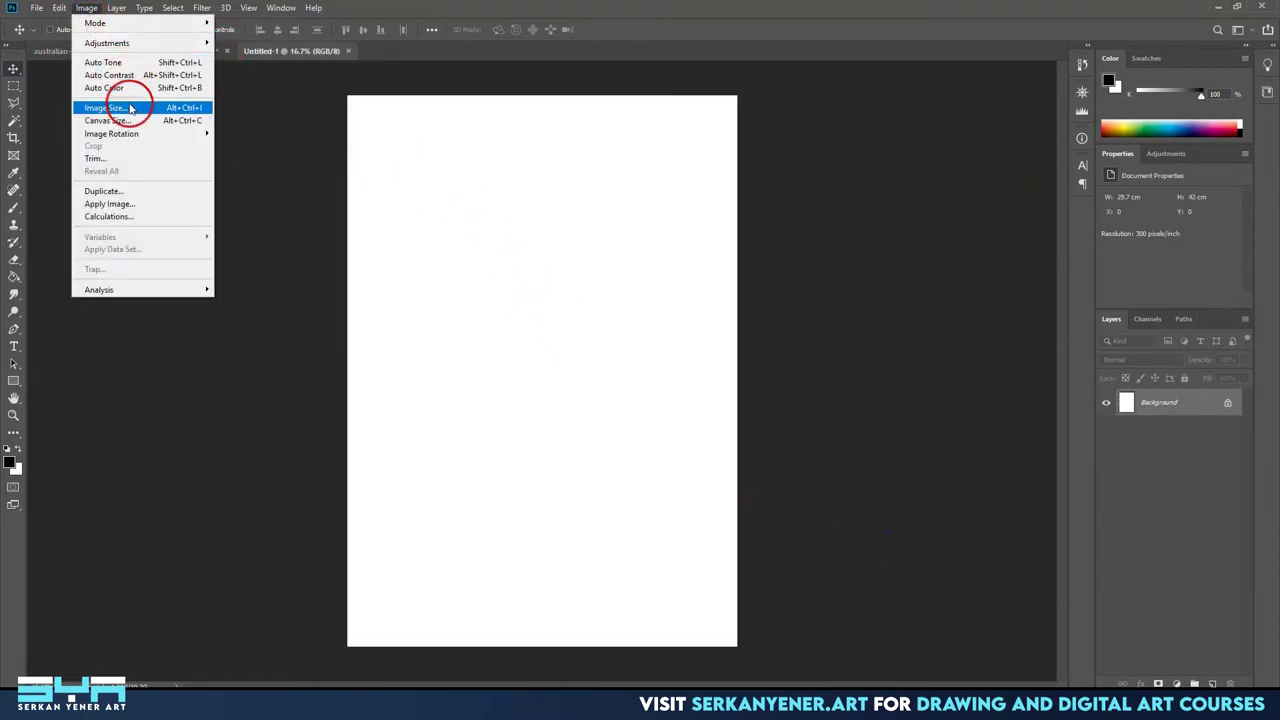
pyautogui.moveTo(190, 136)
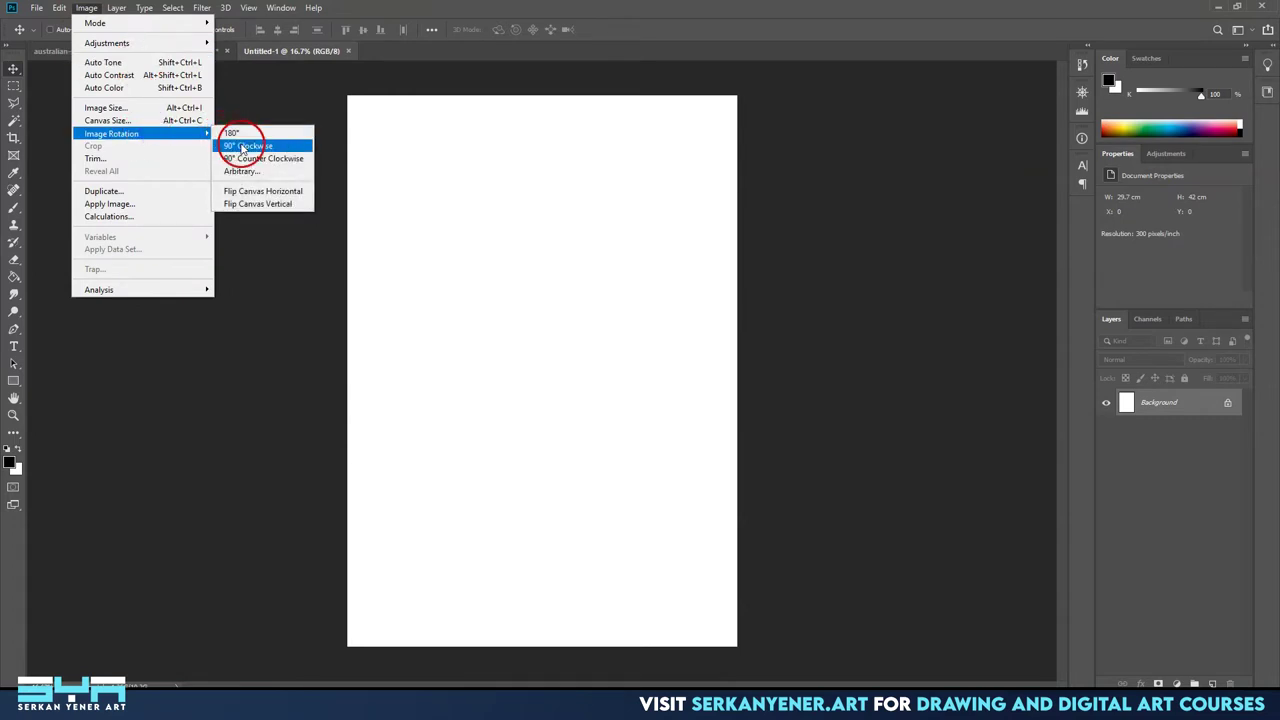
pyautogui.click(236, 147)
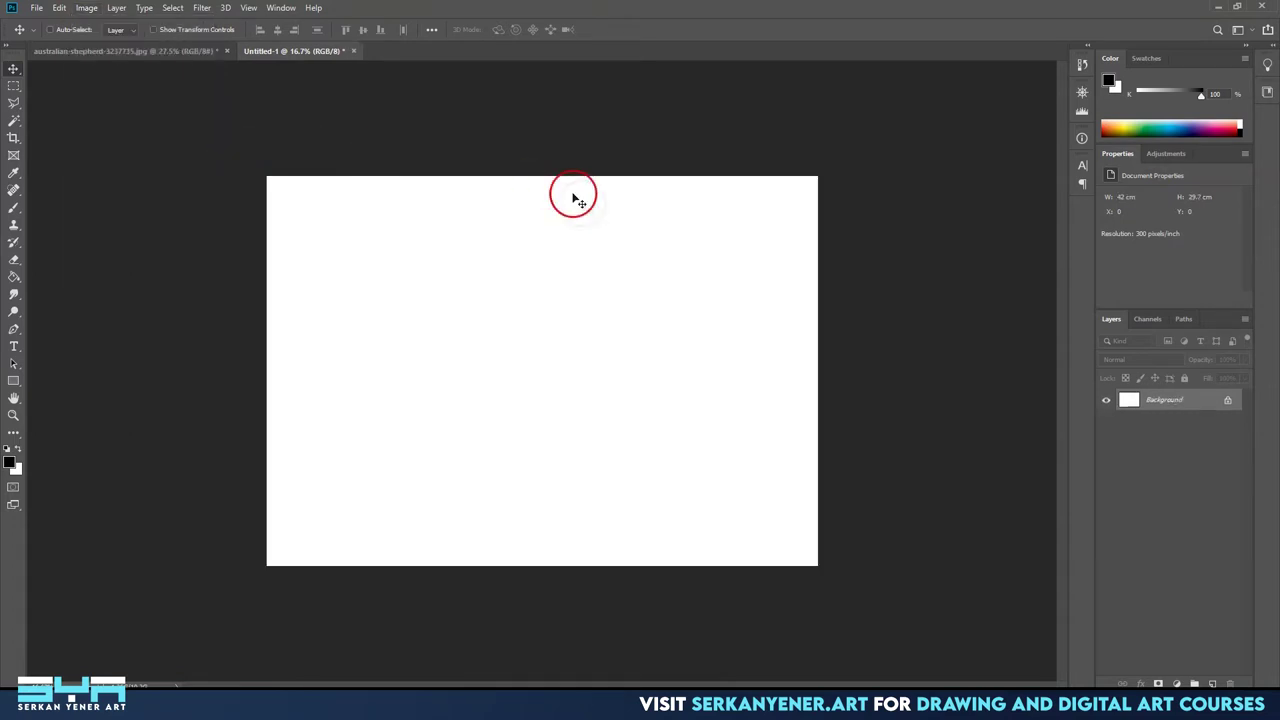
# Copy the whole grayscale dog photo and paste it into Untitled-1 as Layer 1.
pyautogui.click(144, 54)
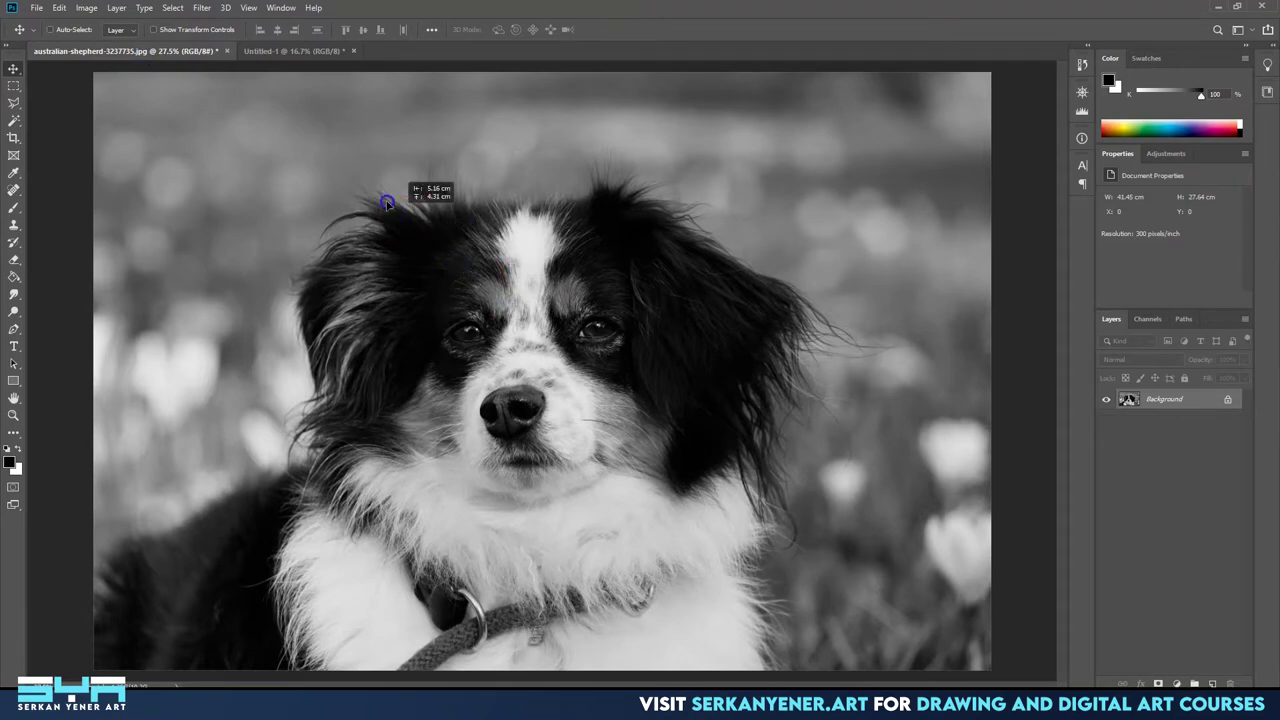
pyautogui.click(300, 51)
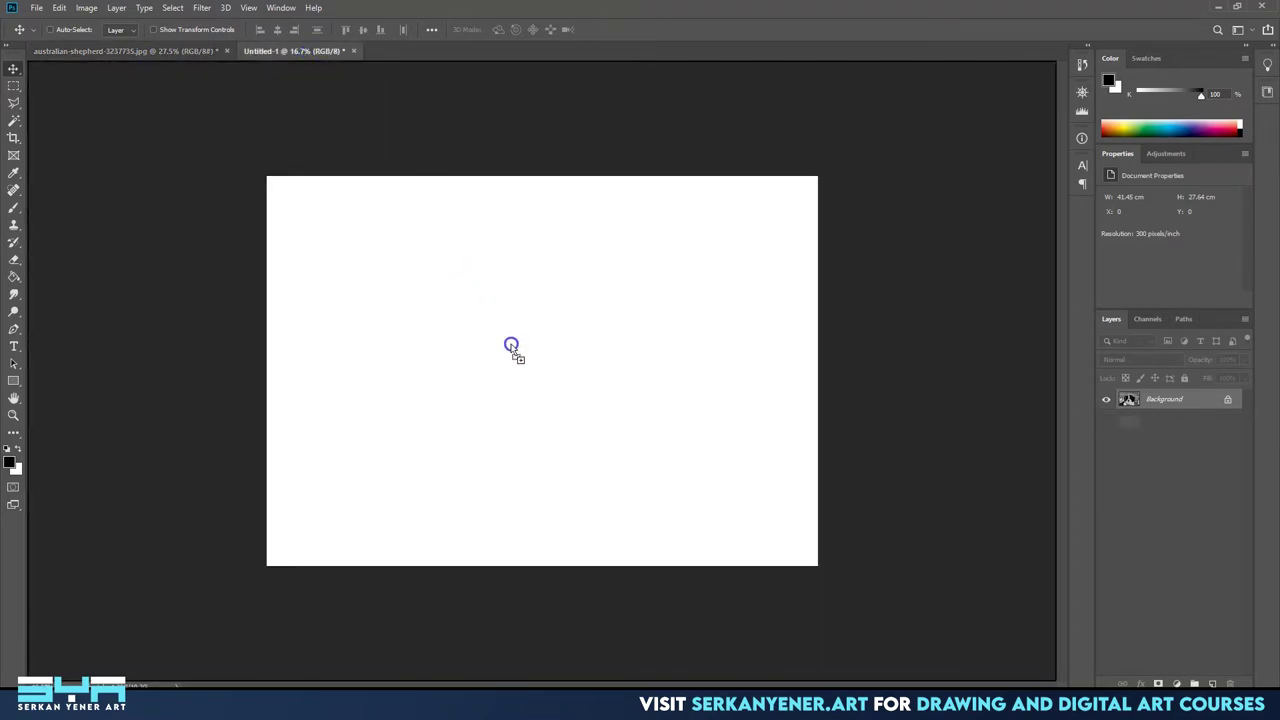
pyautogui.moveTo(512, 347); pyautogui.dragTo(513, 348)
pyautogui.hotkey('ctrl', 'z')
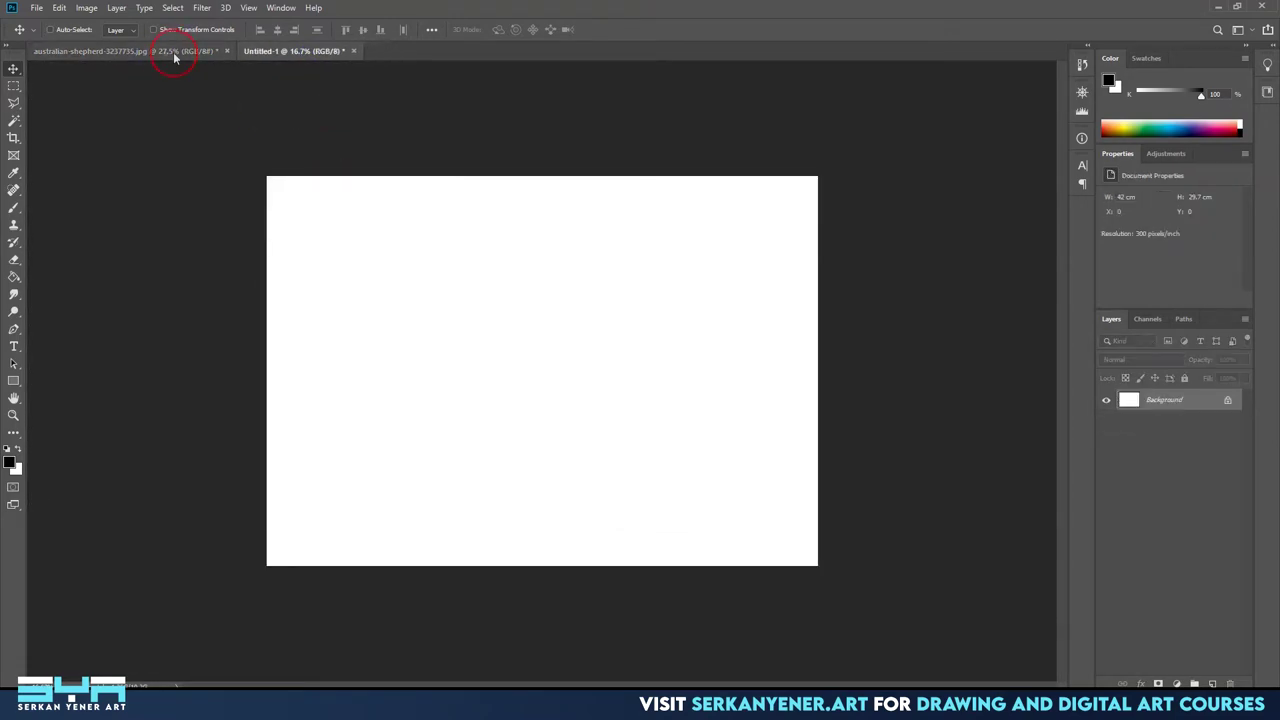
pyautogui.click(209, 52)
pyautogui.hotkey('ctrl', 'a')
pyautogui.click(405, 310)
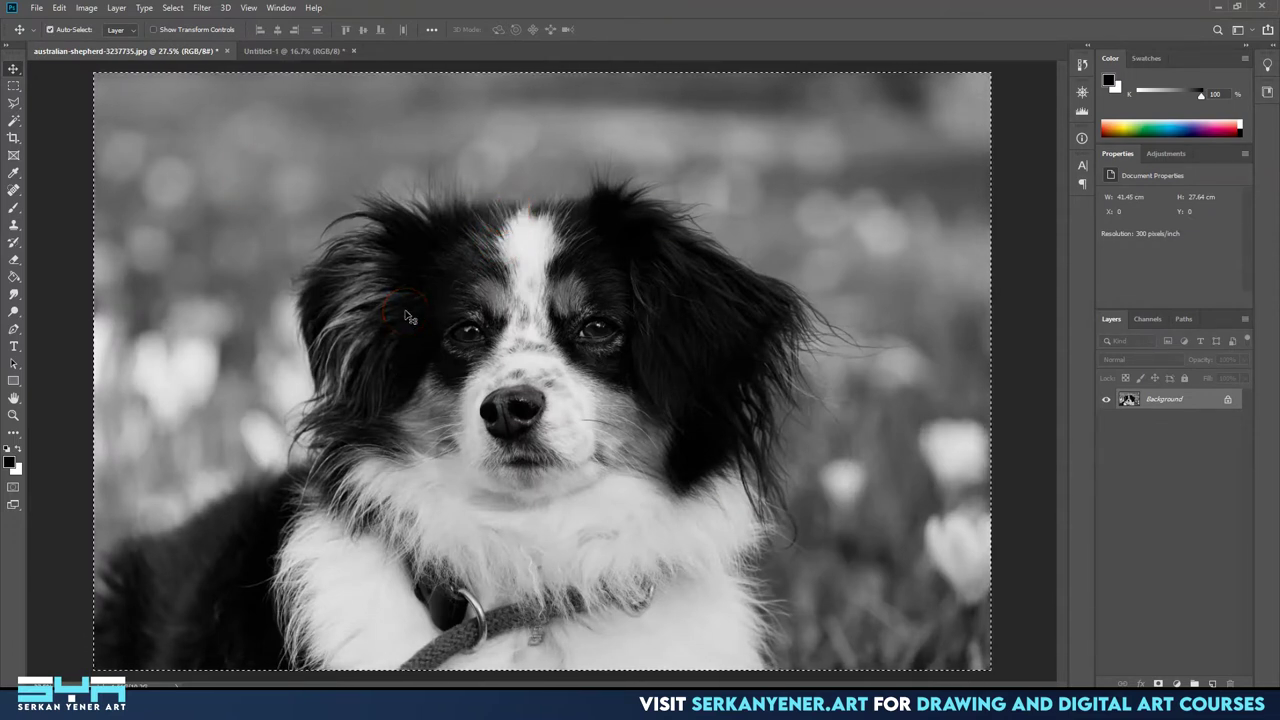
pyautogui.click(287, 50)
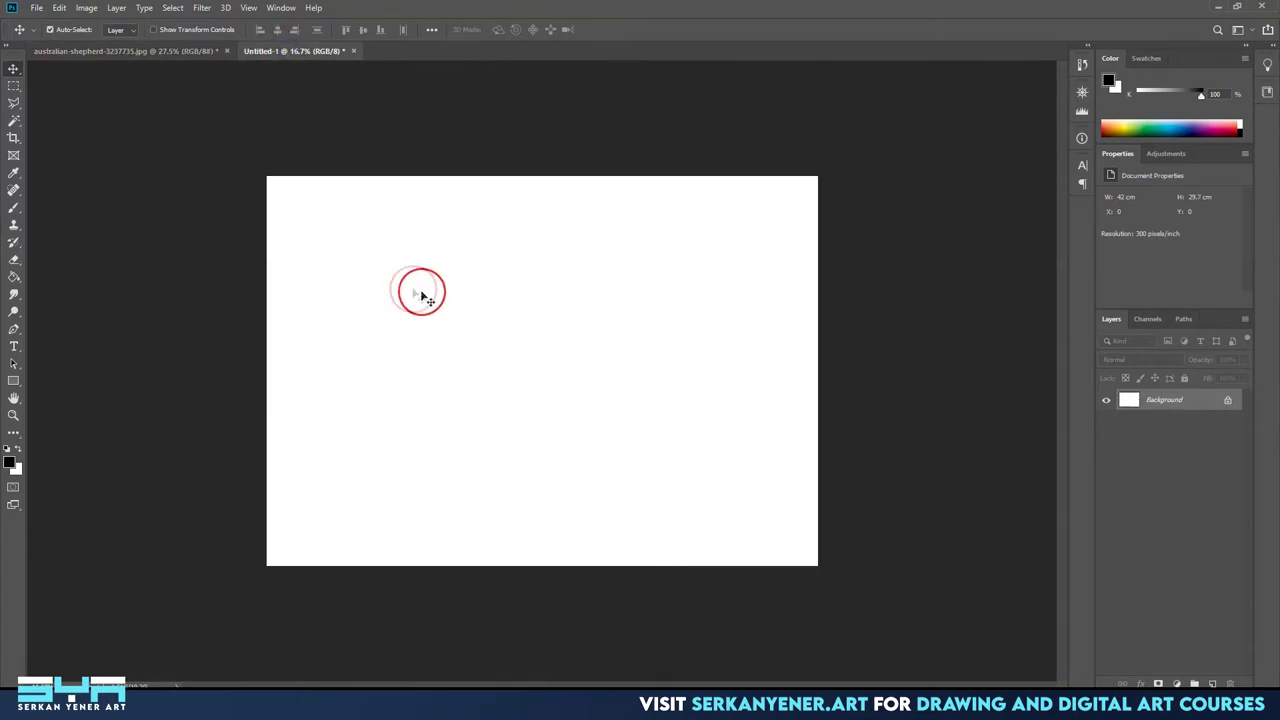
pyautogui.hotkey('ctrl', 'v')
pyautogui.click(440, 326)
pyautogui.click(421, 335)
pyautogui.click(777, 165)
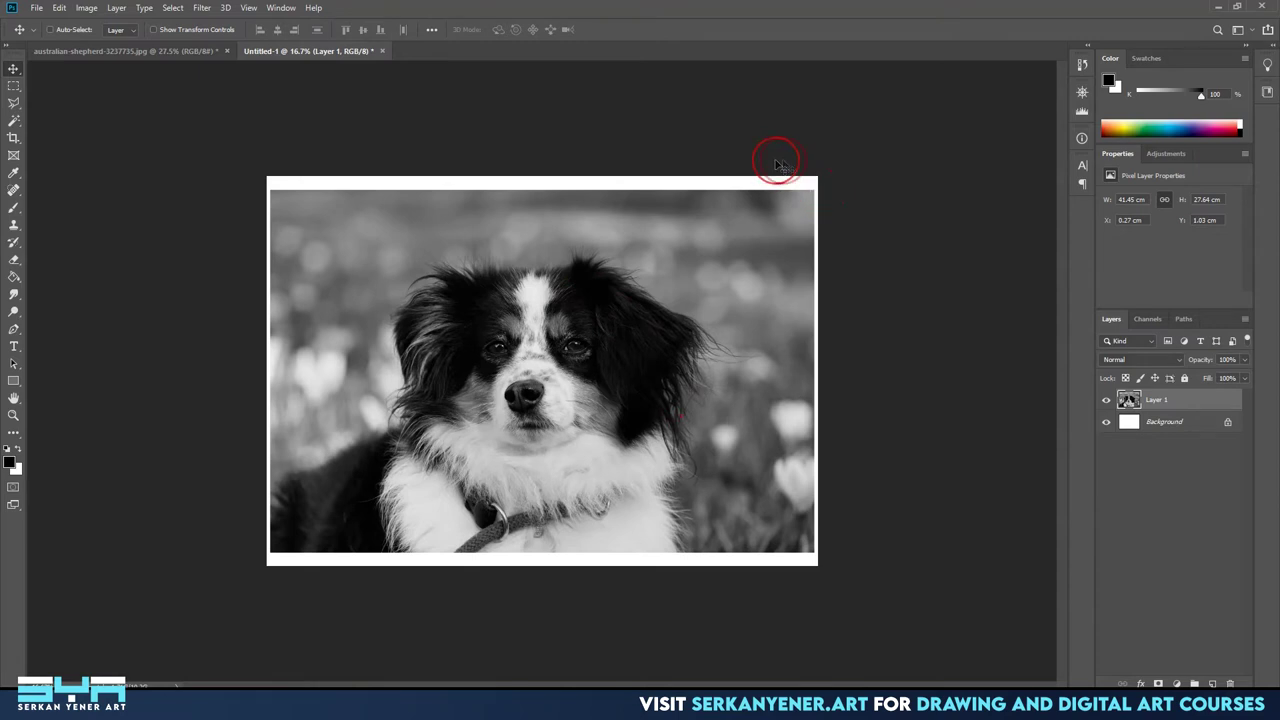
# Scale the dog layer to about 135%, tilt it about 6° clockwise, and position it to fill the canvas.
pyautogui.click(721, 563)
pyautogui.hotkey('ctrl', 't')
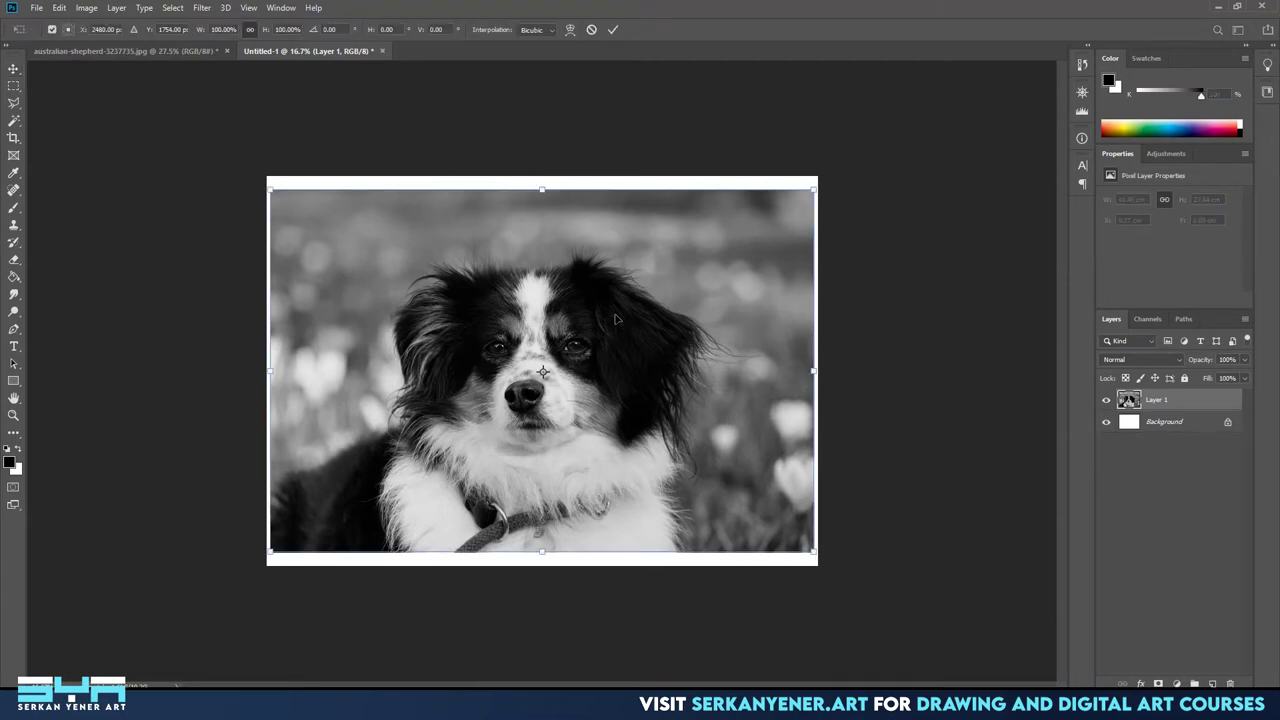
pyautogui.click(811, 223)
pyautogui.moveTo(816, 188); pyautogui.dragTo(934, 108)
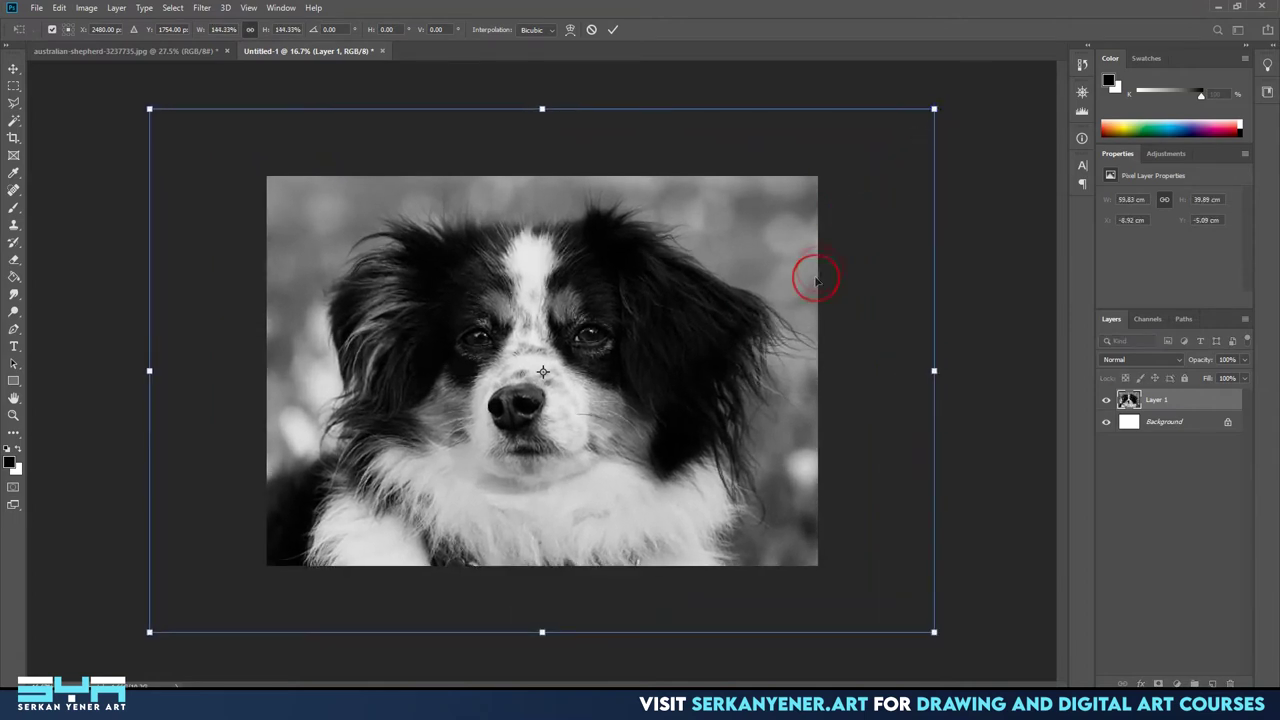
pyautogui.moveTo(742, 325); pyautogui.dragTo(731, 328)
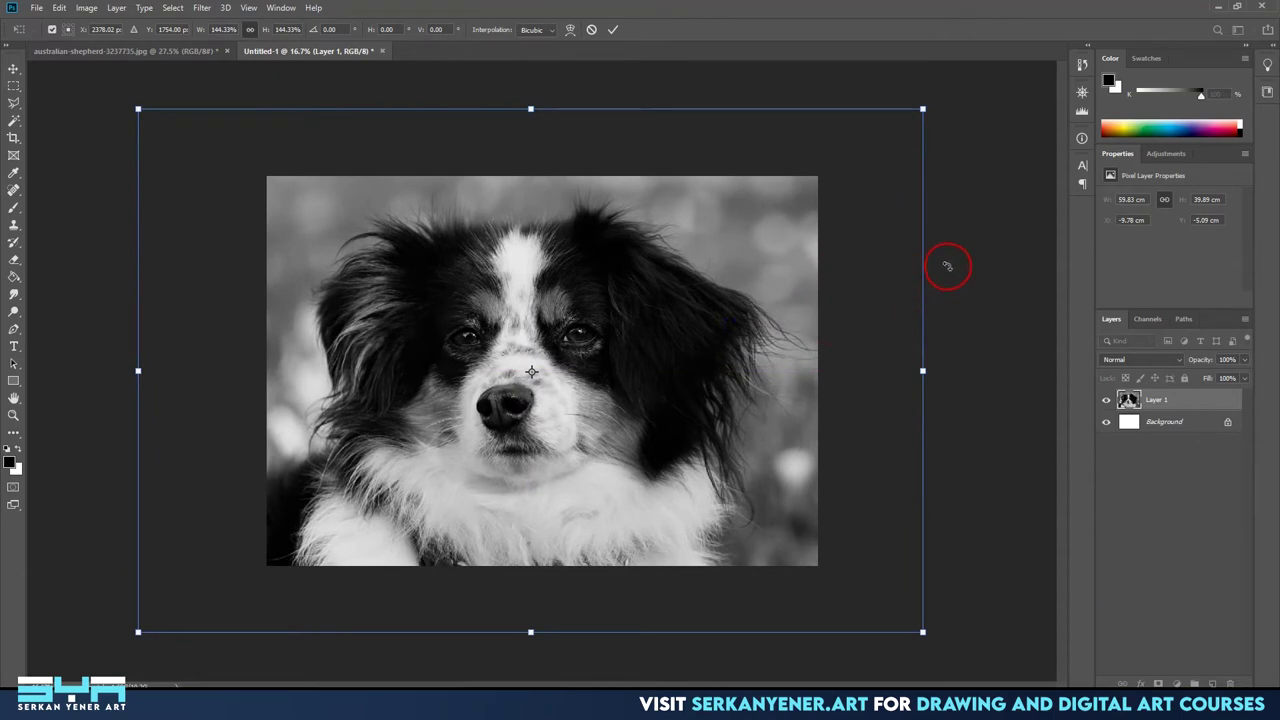
pyautogui.moveTo(950, 268); pyautogui.dragTo(957, 309)
pyautogui.moveTo(799, 329); pyautogui.dragTo(807, 337)
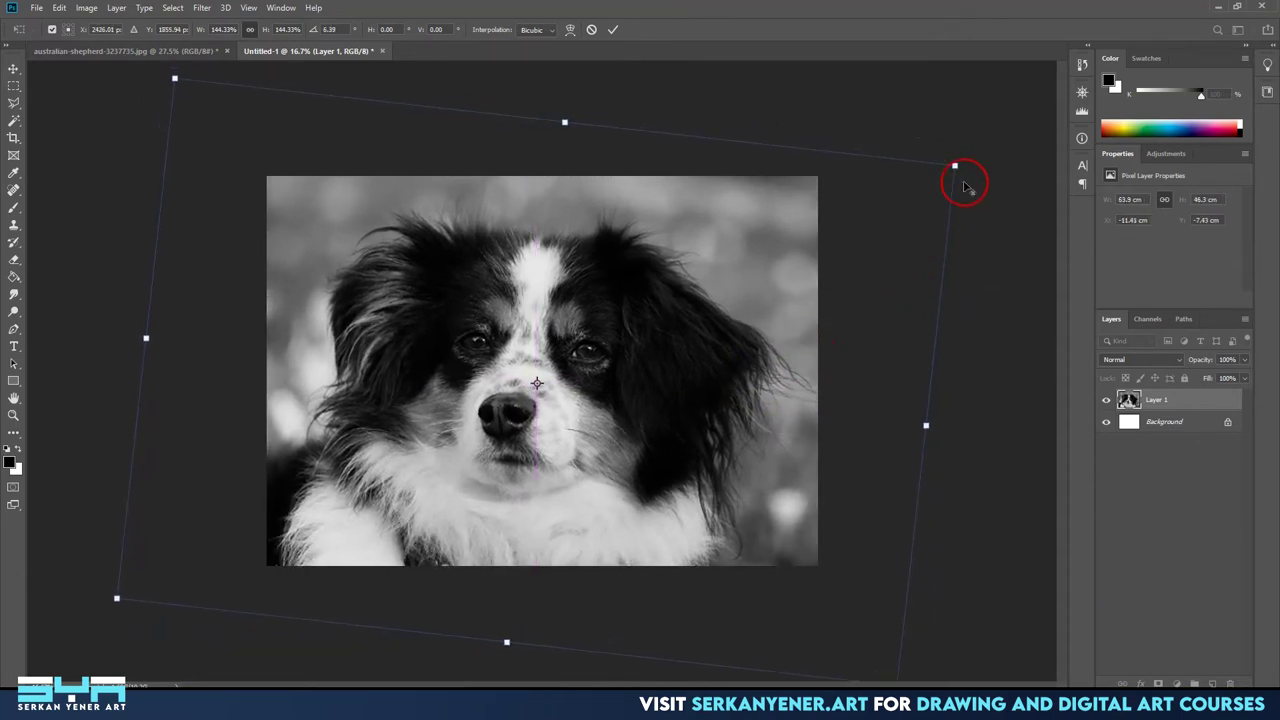
pyautogui.moveTo(957, 161); pyautogui.dragTo(928, 179)
pyautogui.moveTo(801, 297); pyautogui.dragTo(798, 289)
pyautogui.press('Return')
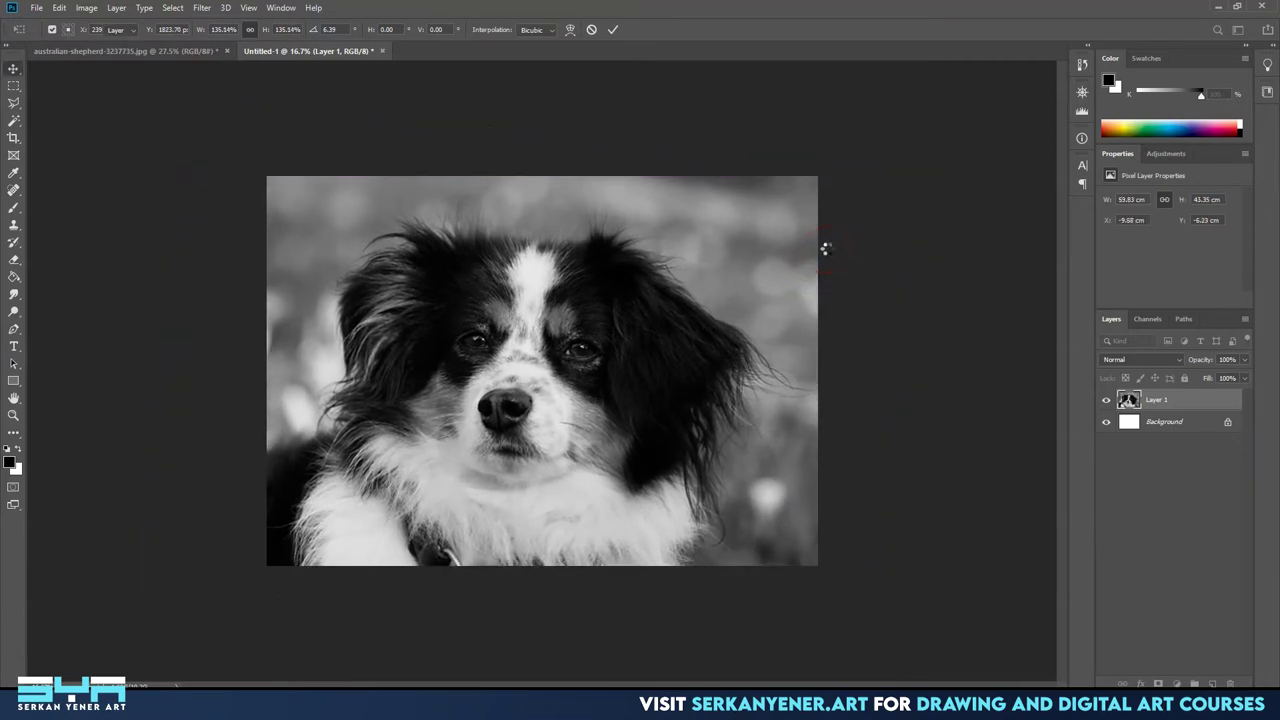
pyautogui.click(629, 428)
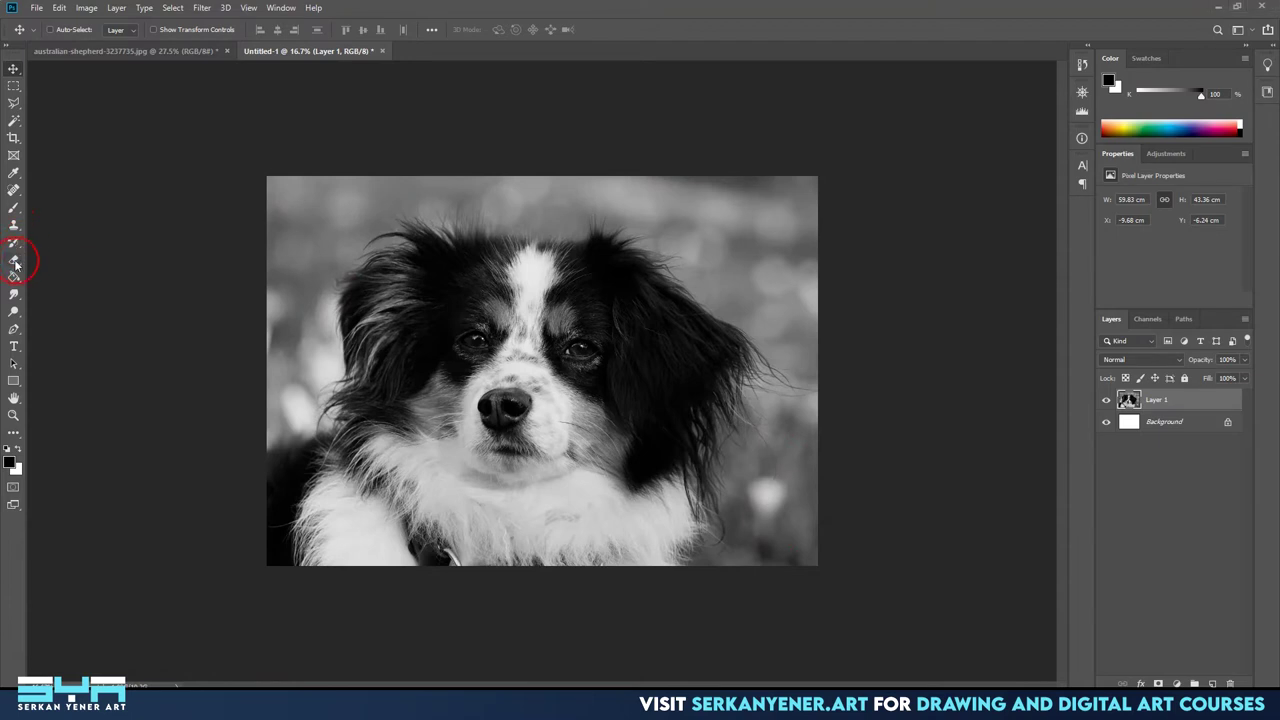
# Erase the grey background around the dog's head with a huge 0%-hardness eraser brush.
pyautogui.press('e')
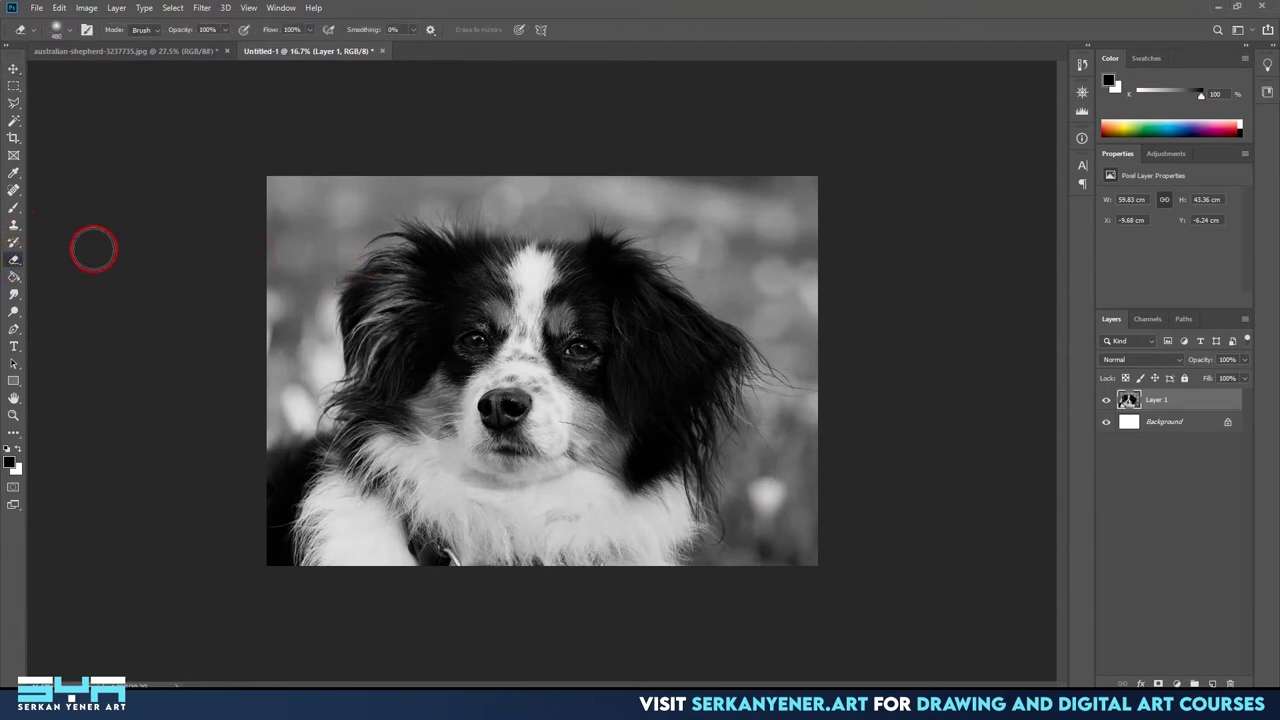
pyautogui.rightClick(707, 341)
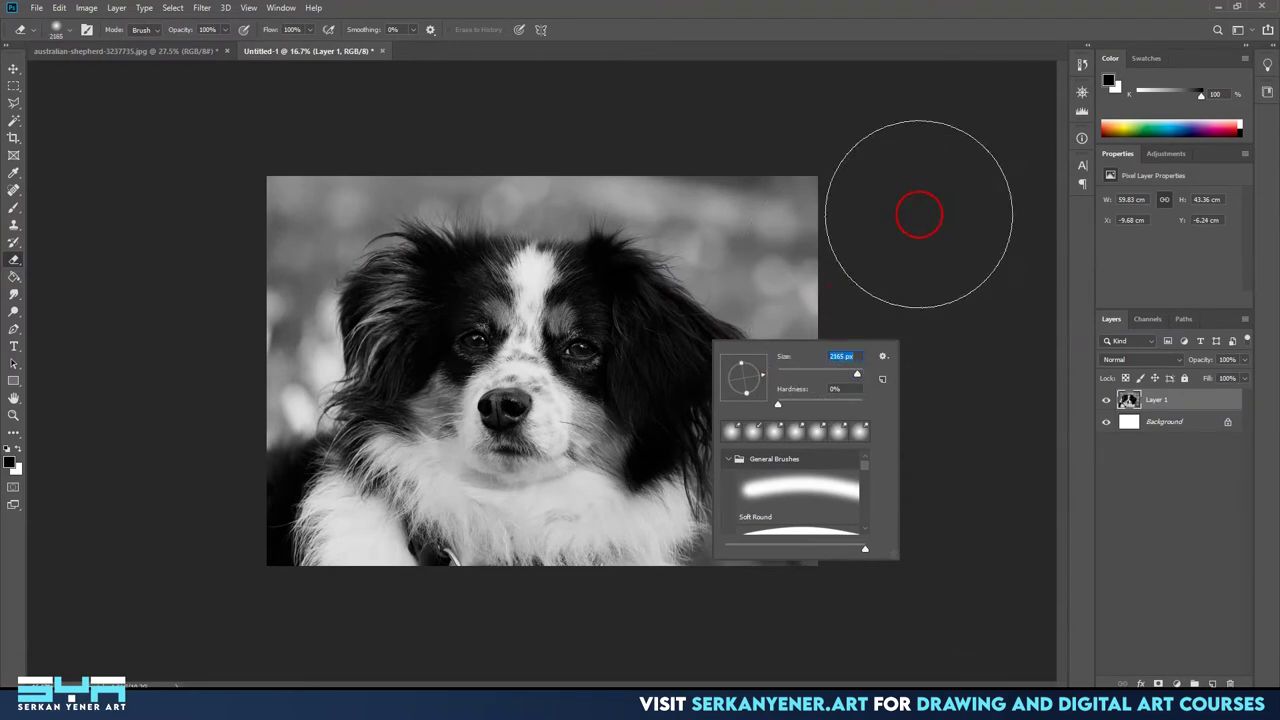
pyautogui.click(960, 150)
pyautogui.moveTo(966, 163)
pyautogui.mouseDown()
pyautogui.moveTo(929, 209)
pyautogui.moveTo(769, 106)
pyautogui.moveTo(811, 160)
pyautogui.moveTo(908, 229)
pyautogui.moveTo(866, 194)
pyautogui.moveTo(934, 337)
pyautogui.moveTo(885, 569)
pyautogui.moveTo(909, 514)
pyautogui.moveTo(869, 523)
pyautogui.moveTo(829, 623)
pyautogui.moveTo(691, 677)
pyautogui.moveTo(734, 651)
pyautogui.moveTo(490, 700)
pyautogui.moveTo(443, 651)
pyautogui.moveTo(394, 663)
pyautogui.moveTo(314, 634)
pyautogui.moveTo(334, 669)
pyautogui.moveTo(183, 565)
pyautogui.moveTo(154, 437)
pyautogui.moveTo(171, 343)
pyautogui.moveTo(157, 297)
pyautogui.moveTo(263, 129)
pyautogui.moveTo(351, 83)
pyautogui.moveTo(529, 57)
pyautogui.moveTo(497, 66)
pyautogui.moveTo(729, 86)
pyautogui.moveTo(529, 63)
pyautogui.moveTo(329, 71)
pyautogui.moveTo(202, 266)
pyautogui.mouseUp()
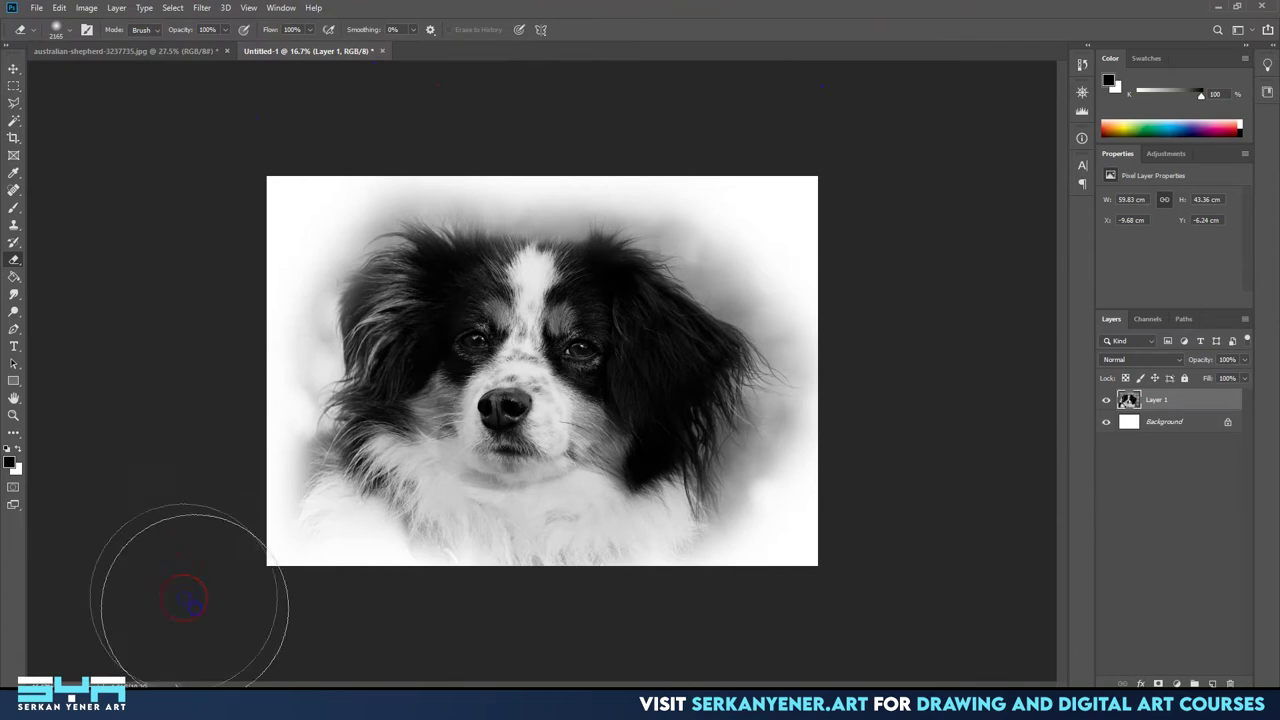
pyautogui.press('o')
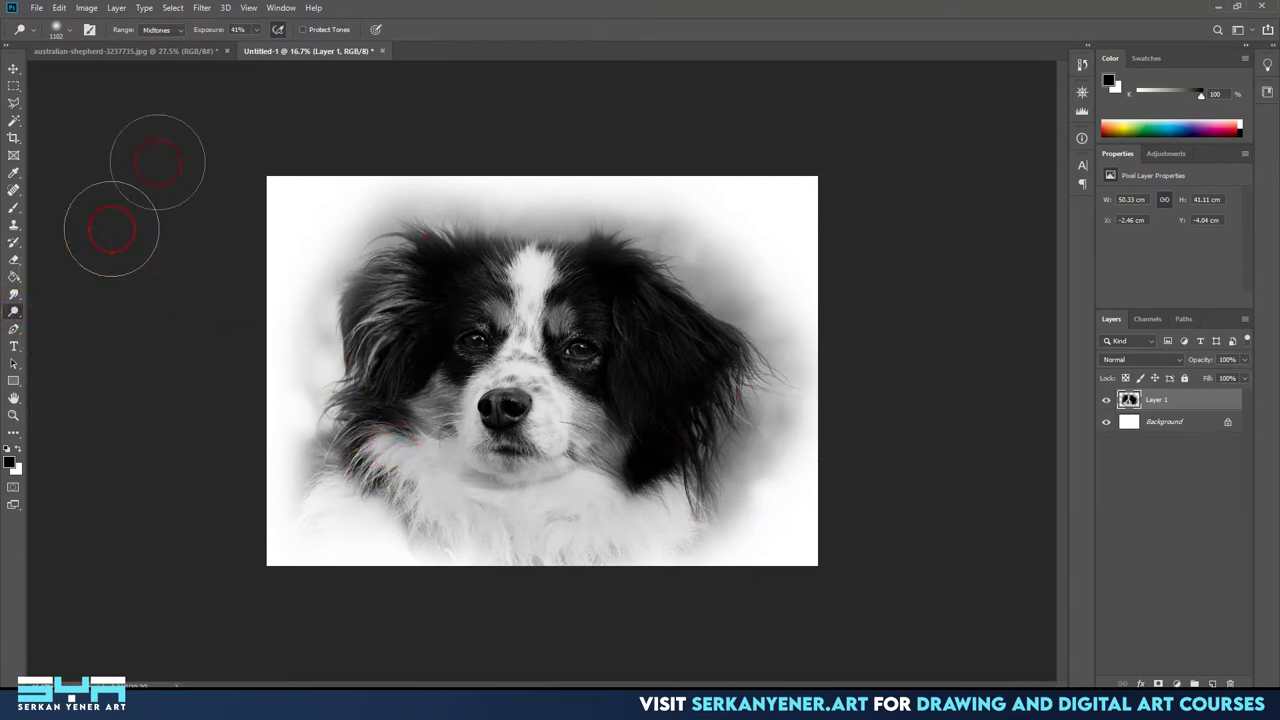
# Dodge the remaining grey background to near white with Range set to Highlights.
pyautogui.click(165, 30)
pyautogui.click(168, 62)
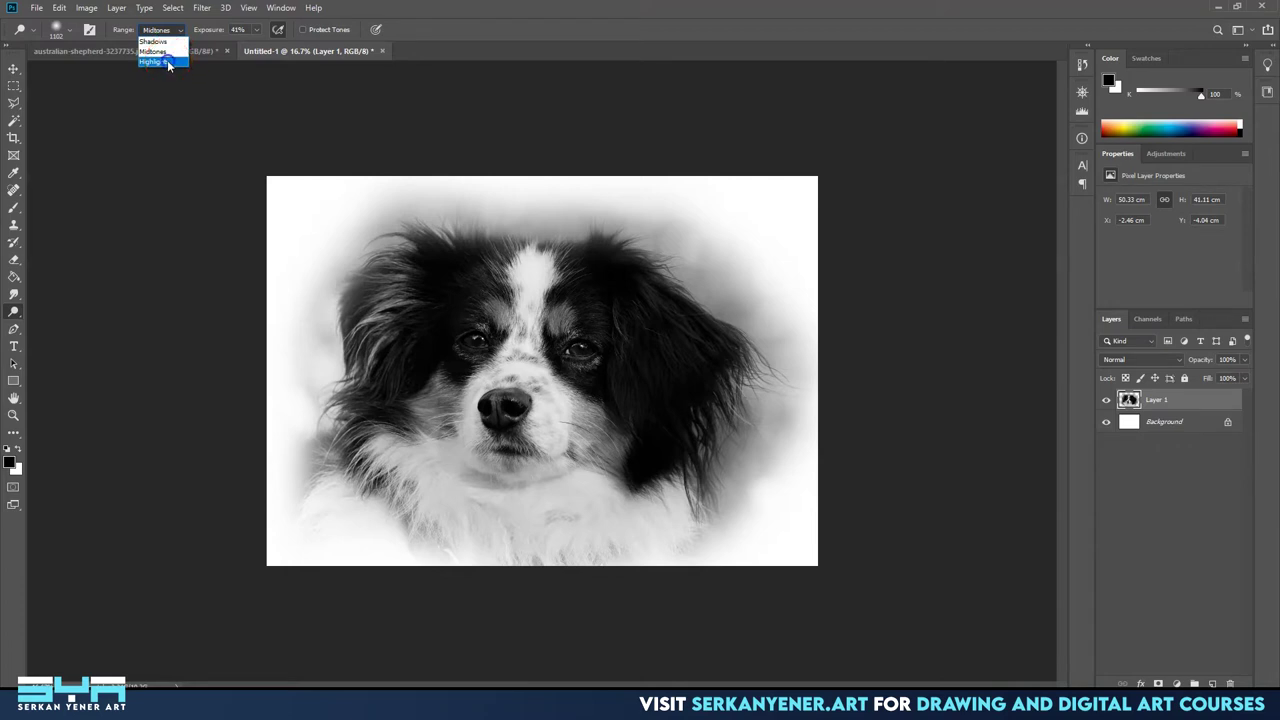
pyautogui.moveTo(271, 206)
pyautogui.mouseDown()
pyautogui.moveTo(365, 219)
pyautogui.moveTo(346, 219)
pyautogui.moveTo(326, 249)
pyautogui.moveTo(342, 216)
pyautogui.moveTo(331, 210)
pyautogui.moveTo(281, 284)
pyautogui.moveTo(284, 331)
pyautogui.moveTo(299, 276)
pyautogui.moveTo(394, 195)
pyautogui.moveTo(482, 175)
pyautogui.moveTo(439, 177)
pyautogui.moveTo(548, 178)
pyautogui.moveTo(635, 190)
pyautogui.moveTo(516, 186)
pyautogui.moveTo(678, 203)
pyautogui.moveTo(631, 201)
pyautogui.moveTo(696, 238)
pyautogui.moveTo(739, 293)
pyautogui.moveTo(735, 258)
pyautogui.moveTo(740, 277)
pyautogui.moveTo(678, 228)
pyautogui.moveTo(709, 246)
pyautogui.moveTo(740, 240)
pyautogui.moveTo(731, 283)
pyautogui.moveTo(767, 300)
pyautogui.mouseUp()
pyautogui.moveTo(740, 270)
pyautogui.mouseDown()
pyautogui.moveTo(811, 345)
pyautogui.moveTo(809, 402)
pyautogui.moveTo(769, 465)
pyautogui.moveTo(786, 410)
pyautogui.moveTo(775, 449)
pyautogui.moveTo(786, 411)
pyautogui.moveTo(788, 428)
pyautogui.moveTo(743, 485)
pyautogui.moveTo(765, 490)
pyautogui.moveTo(788, 428)
pyautogui.moveTo(822, 410)
pyautogui.moveTo(760, 483)
pyautogui.moveTo(796, 387)
pyautogui.moveTo(772, 285)
pyautogui.moveTo(710, 268)
pyautogui.moveTo(672, 220)
pyautogui.moveTo(611, 186)
pyautogui.moveTo(542, 180)
pyautogui.moveTo(522, 202)
pyautogui.moveTo(428, 180)
pyautogui.moveTo(362, 188)
pyautogui.moveTo(296, 265)
pyautogui.moveTo(308, 289)
pyautogui.moveTo(289, 323)
pyautogui.moveTo(314, 251)
pyautogui.moveTo(282, 478)
pyautogui.moveTo(276, 466)
pyautogui.moveTo(287, 493)
pyautogui.moveTo(490, 571)
pyautogui.moveTo(757, 566)
pyautogui.mouseUp()
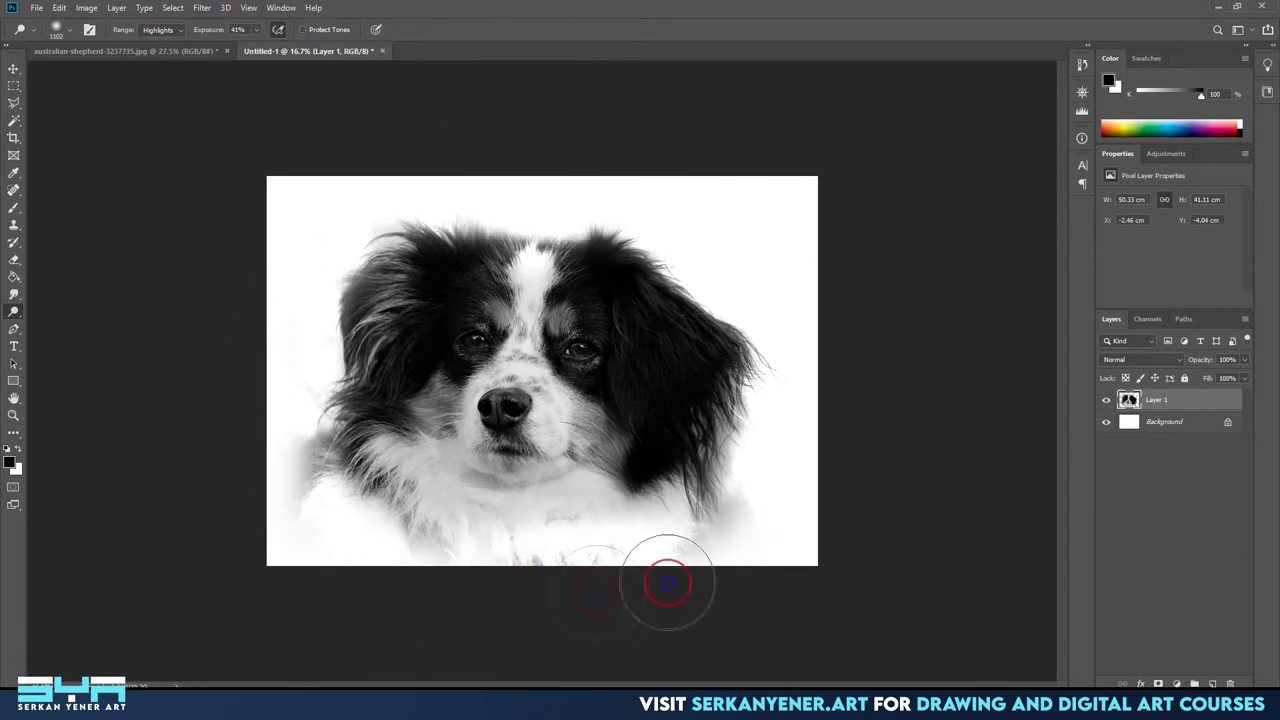
pyautogui.moveTo(715, 242)
pyautogui.mouseDown()
pyautogui.moveTo(803, 256)
pyautogui.moveTo(711, 223)
pyautogui.moveTo(723, 246)
pyautogui.moveTo(406, 194)
pyautogui.moveTo(305, 290)
pyautogui.moveTo(249, 503)
pyautogui.moveTo(834, 251)
pyautogui.moveTo(237, 346)
pyautogui.moveTo(65, 218)
pyautogui.mouseUp()
pyautogui.hotkey('ctrl', '0')
pyautogui.press('v')
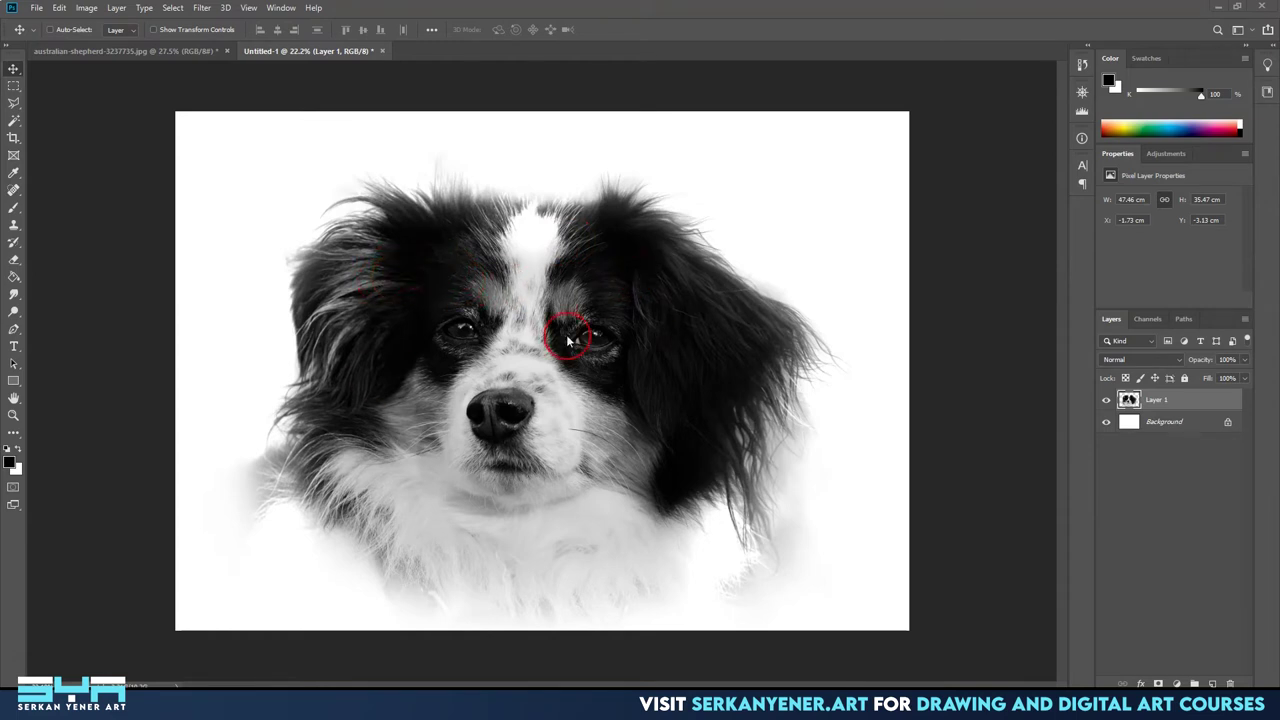
# Save the document as Untitled-1.psd in the Reference Images folder.
pyautogui.hotkey('ctrl', 's')
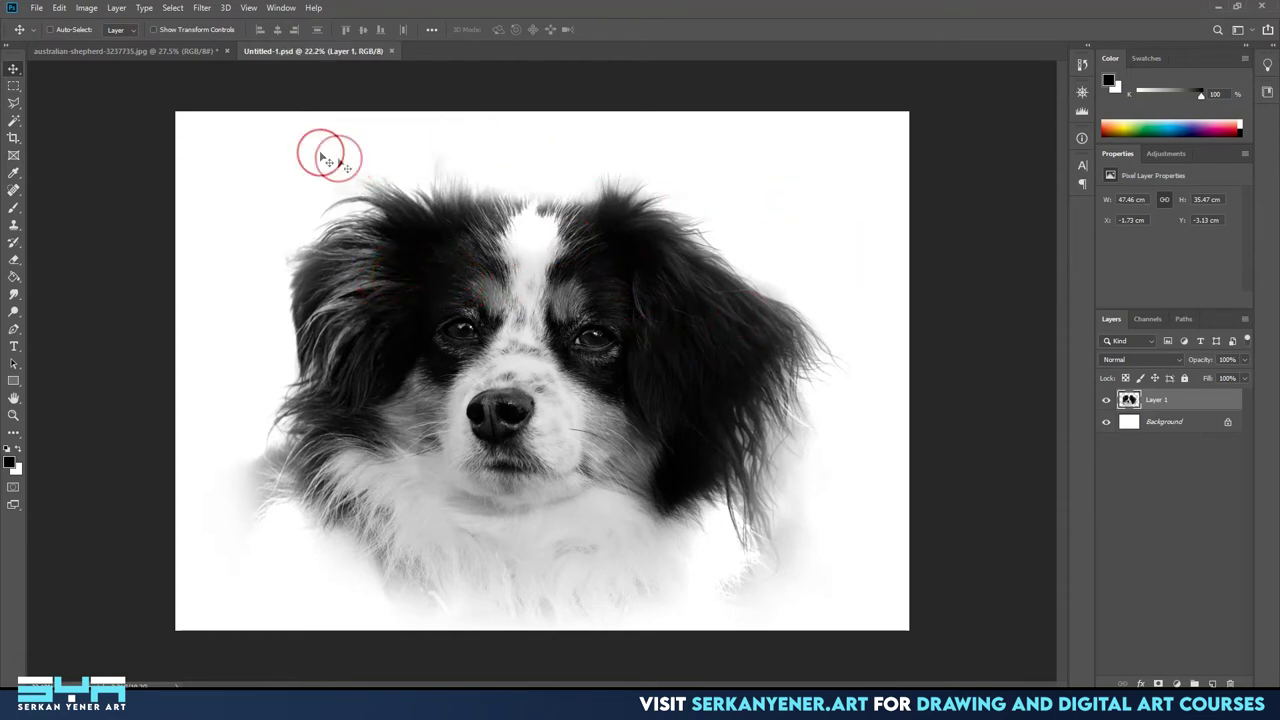
pyautogui.click(36, 8)
pyautogui.click(80, 156)
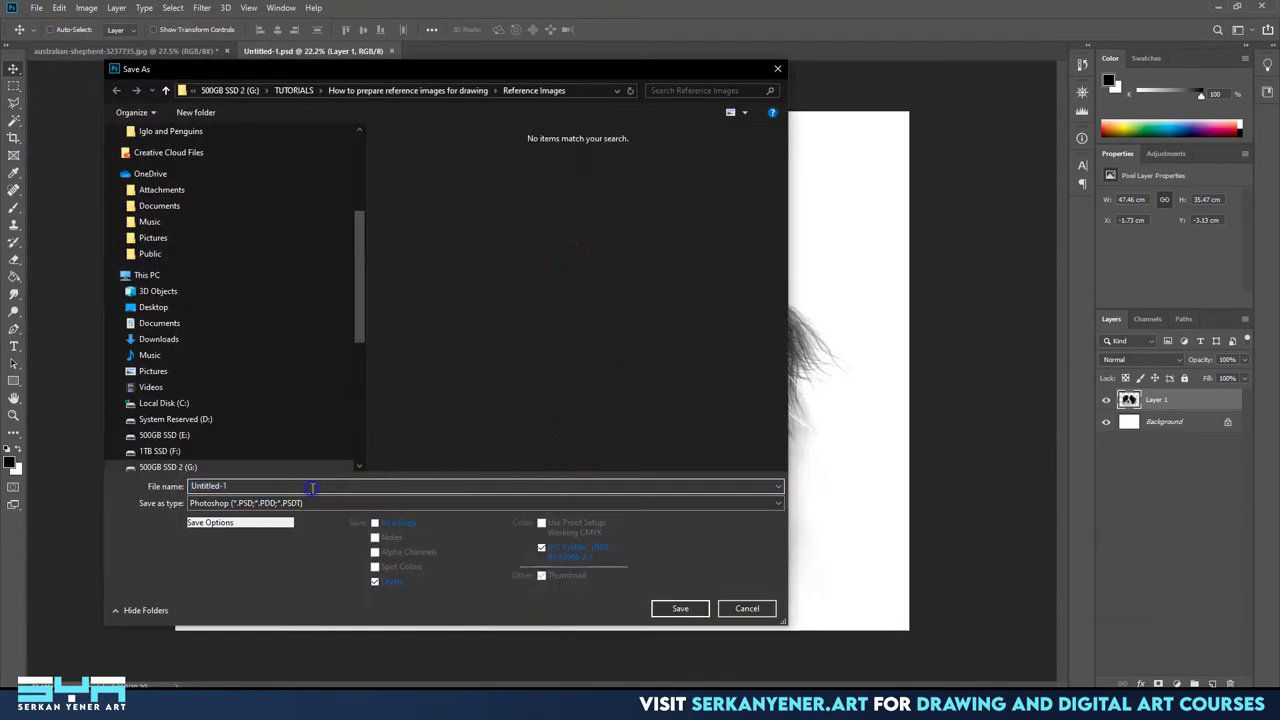
# Save a JPEG copy named 'reference 1' at Quality 12 Maximum.
pyautogui.click(322, 502)
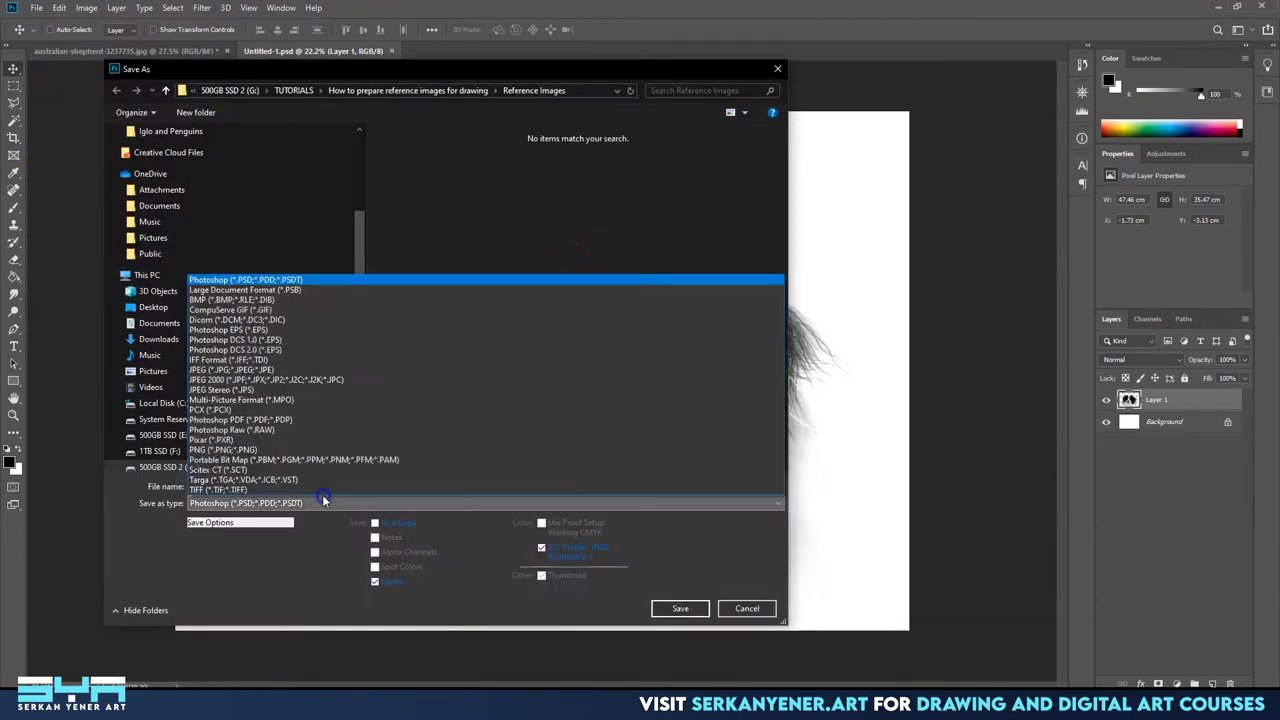
pyautogui.click(313, 370)
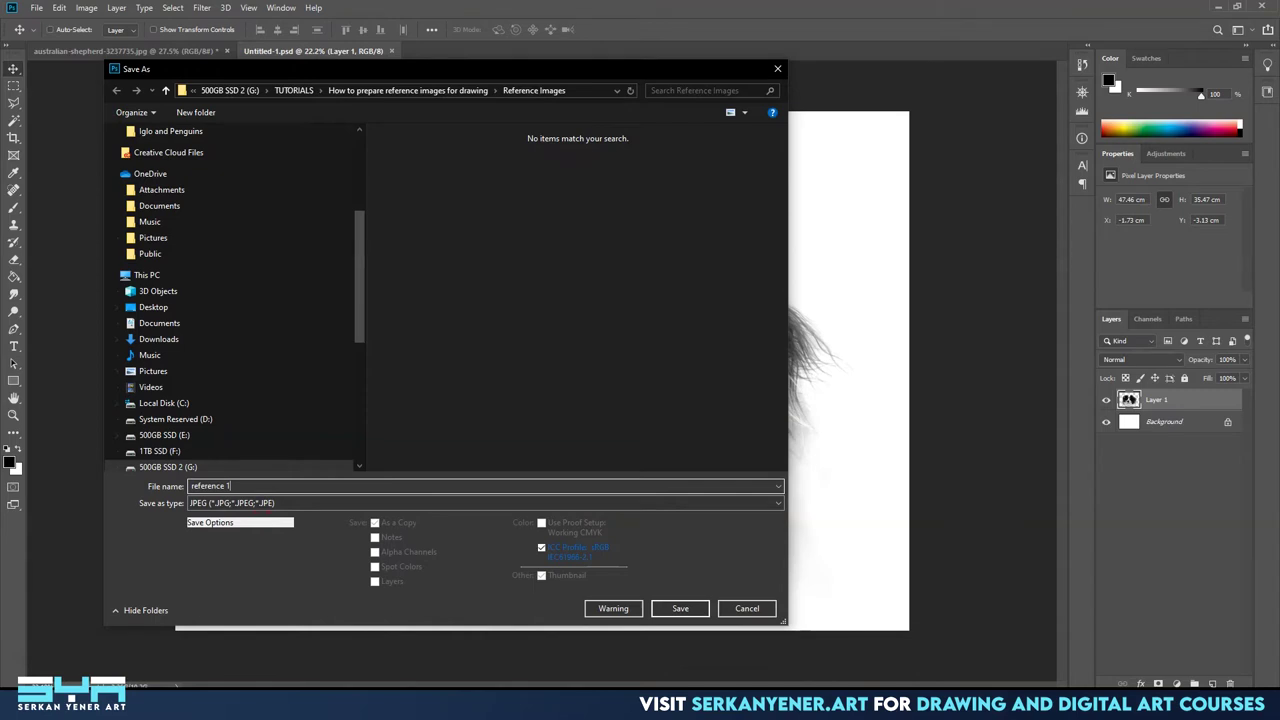
pyautogui.click(680, 607)
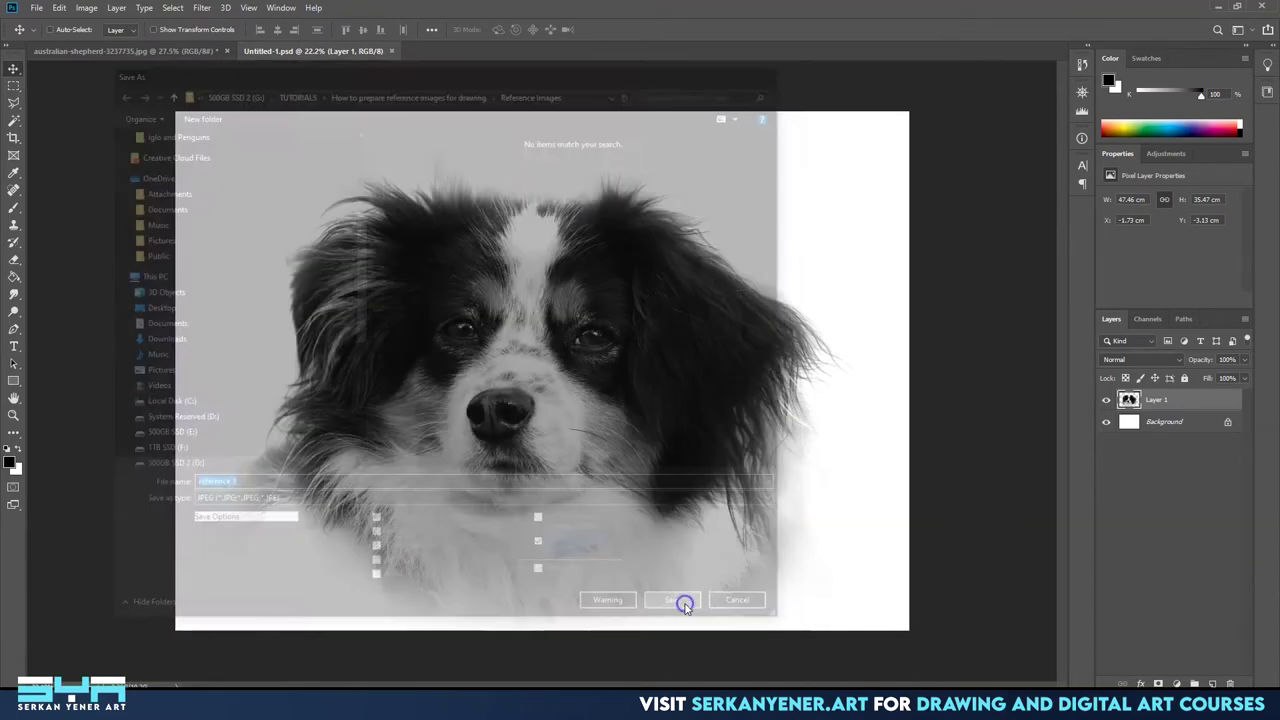
pyautogui.click(712, 177)
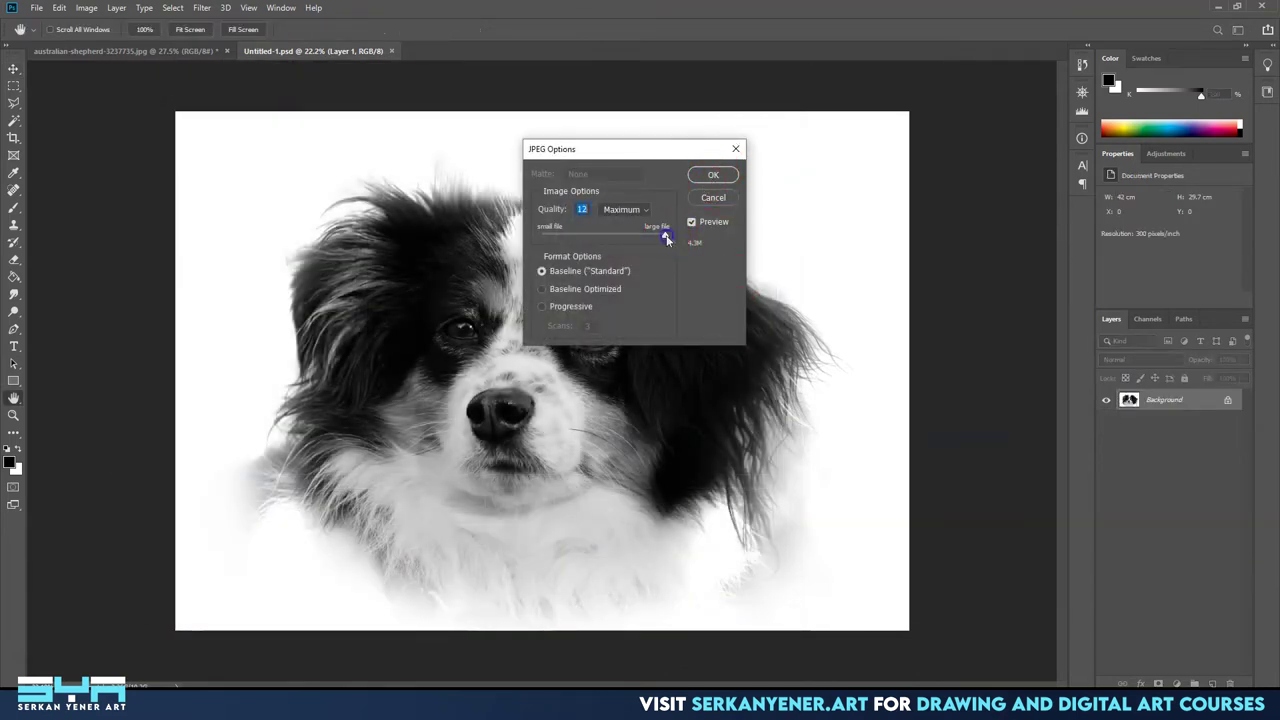
pyautogui.click(713, 175)
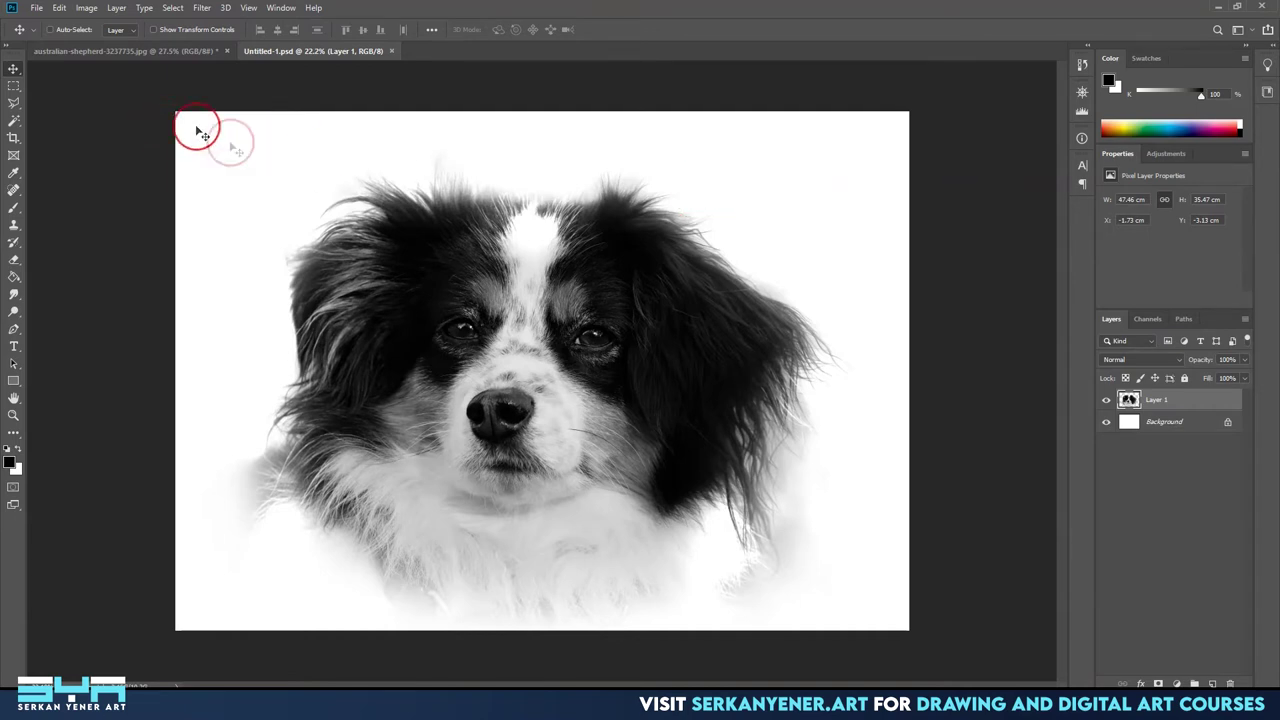
# Apply Levels to the dog layer, raising the black point and setting midtones around 1.15.
pyautogui.click(87, 8)
pyautogui.moveTo(105, 43)
pyautogui.click(277, 59)
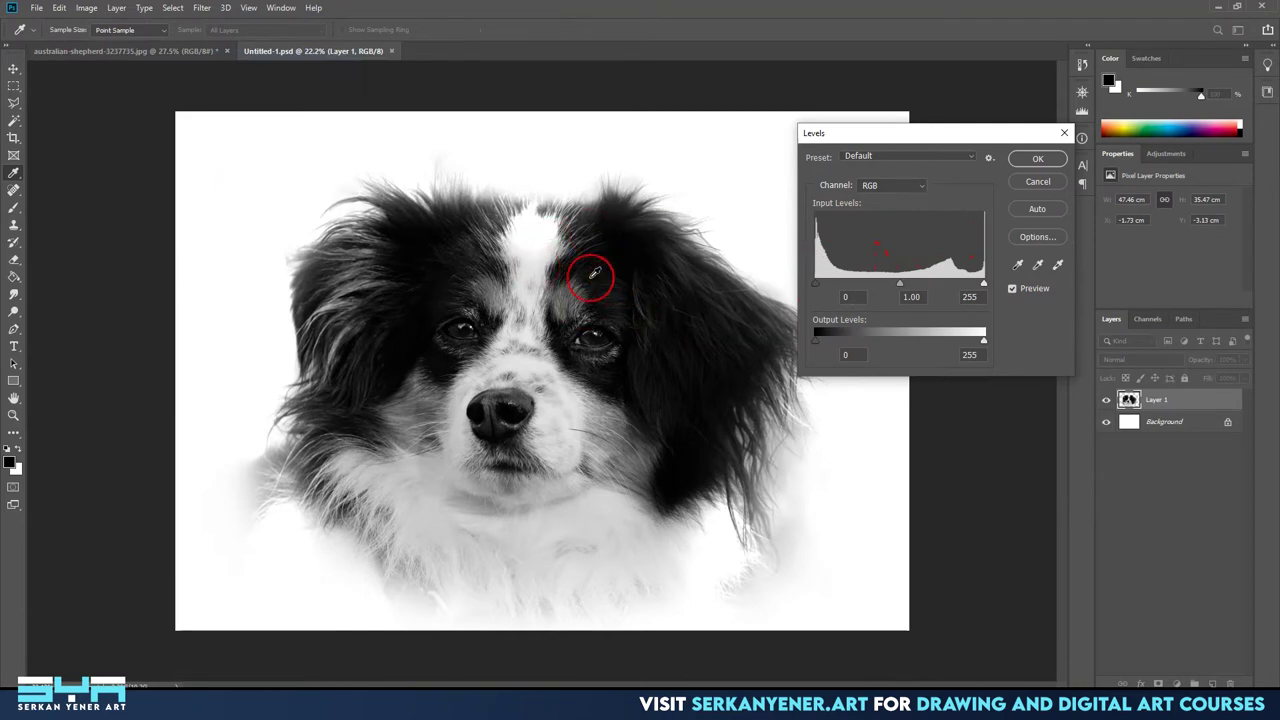
pyautogui.moveTo(900, 288)
pyautogui.mouseDown()
pyautogui.moveTo(862, 284)
pyautogui.moveTo(876, 285)
pyautogui.mouseUp()
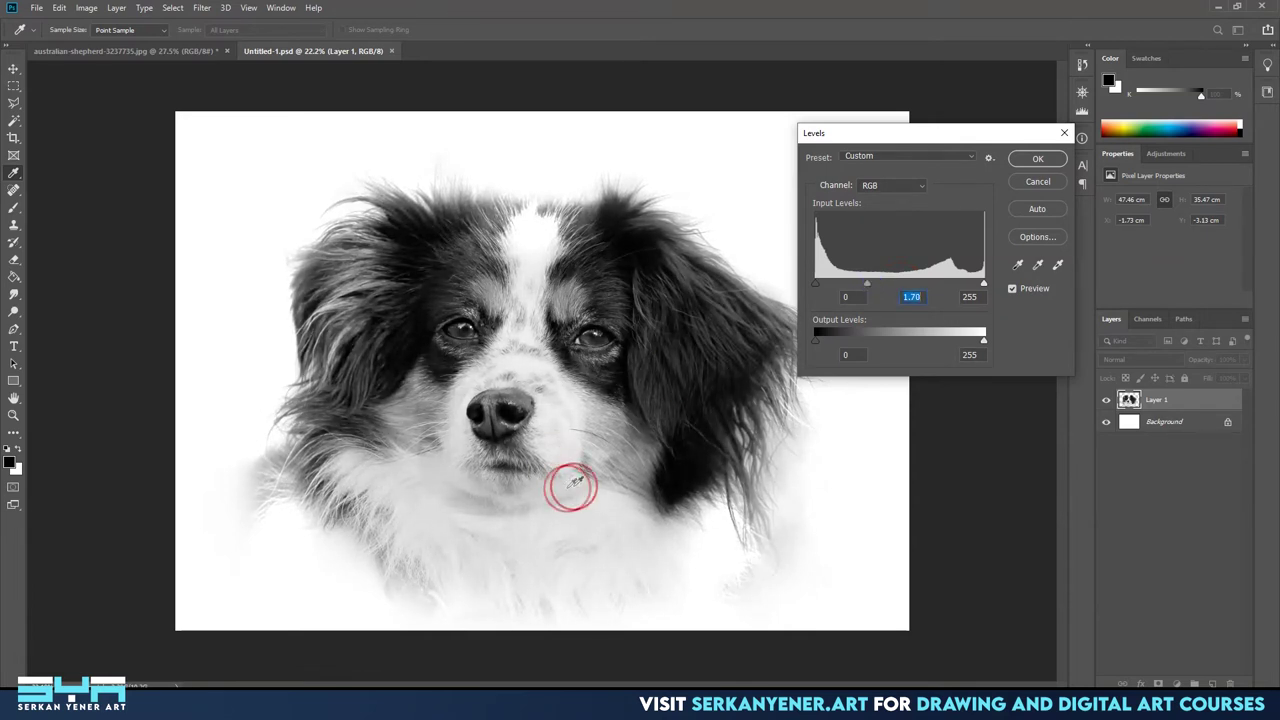
pyautogui.moveTo(867, 284); pyautogui.dragTo(887, 285)
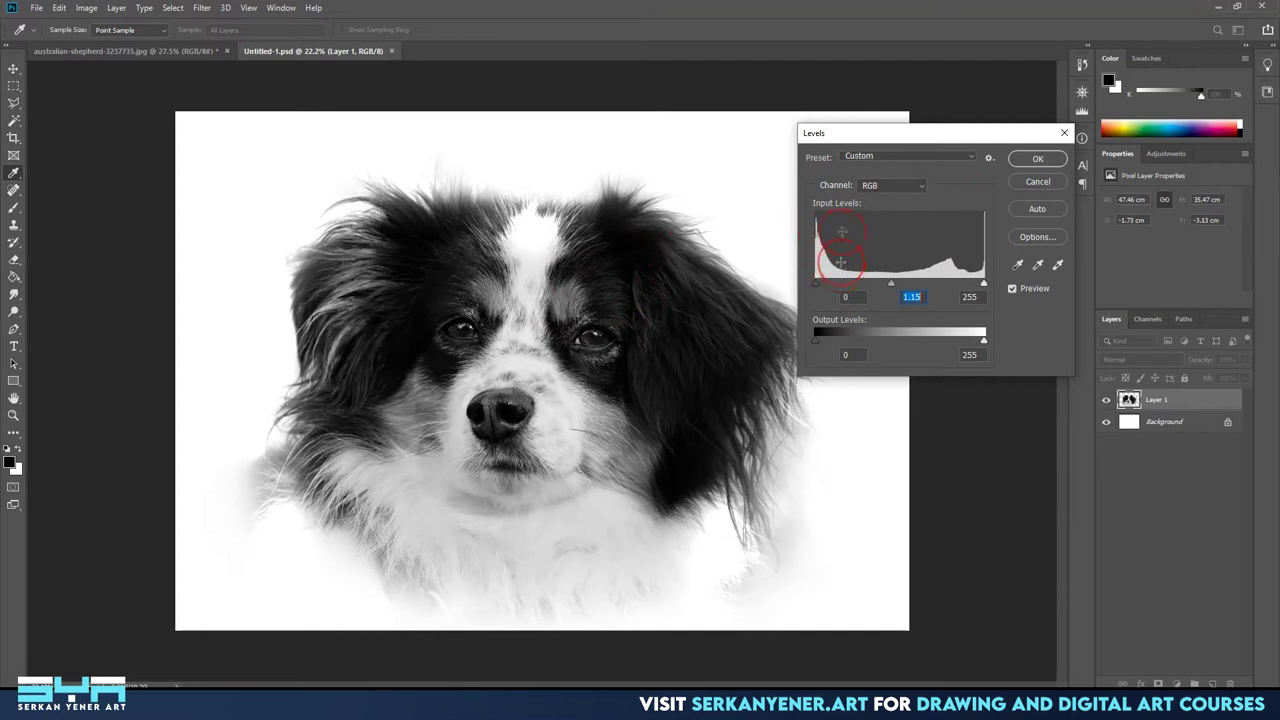
pyautogui.moveTo(816, 286)
pyautogui.mouseDown()
pyautogui.moveTo(836, 287)
pyautogui.moveTo(816, 286)
pyautogui.mouseUp()
pyautogui.moveTo(983, 288)
pyautogui.mouseDown()
pyautogui.moveTo(970, 286)
pyautogui.moveTo(986, 282)
pyautogui.mouseUp()
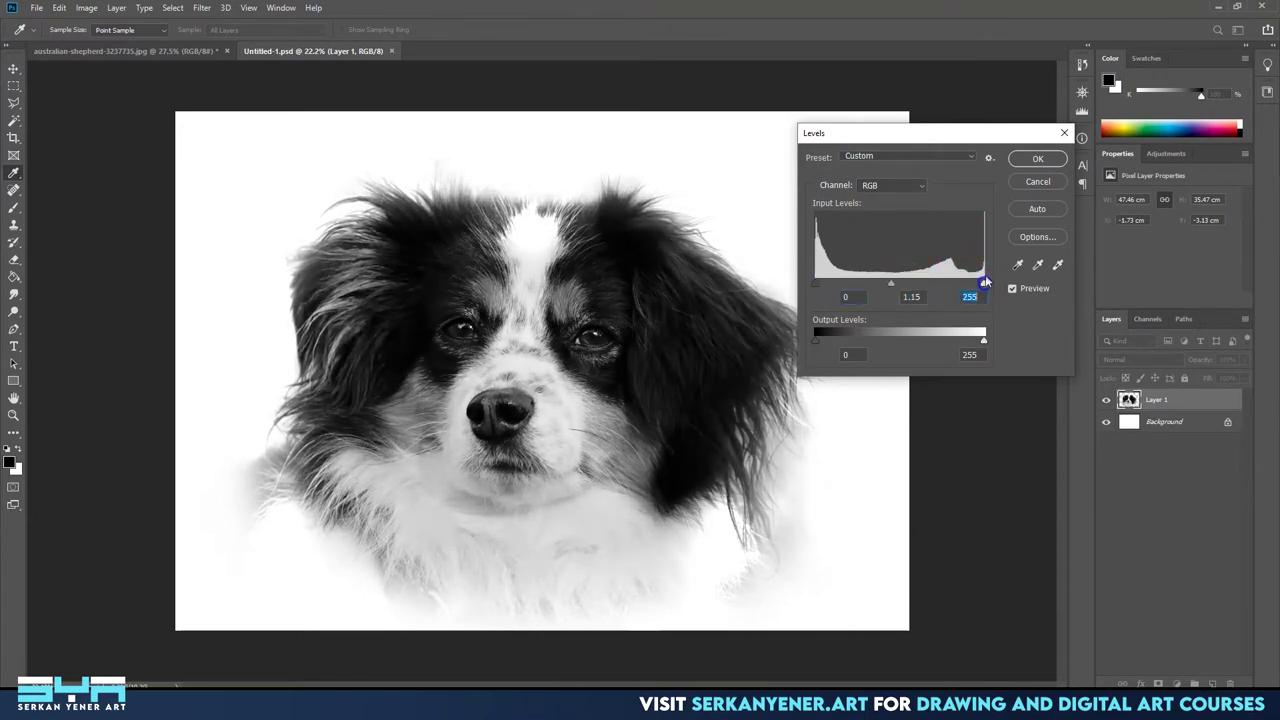
pyautogui.click(1023, 184)
pyautogui.press('v')
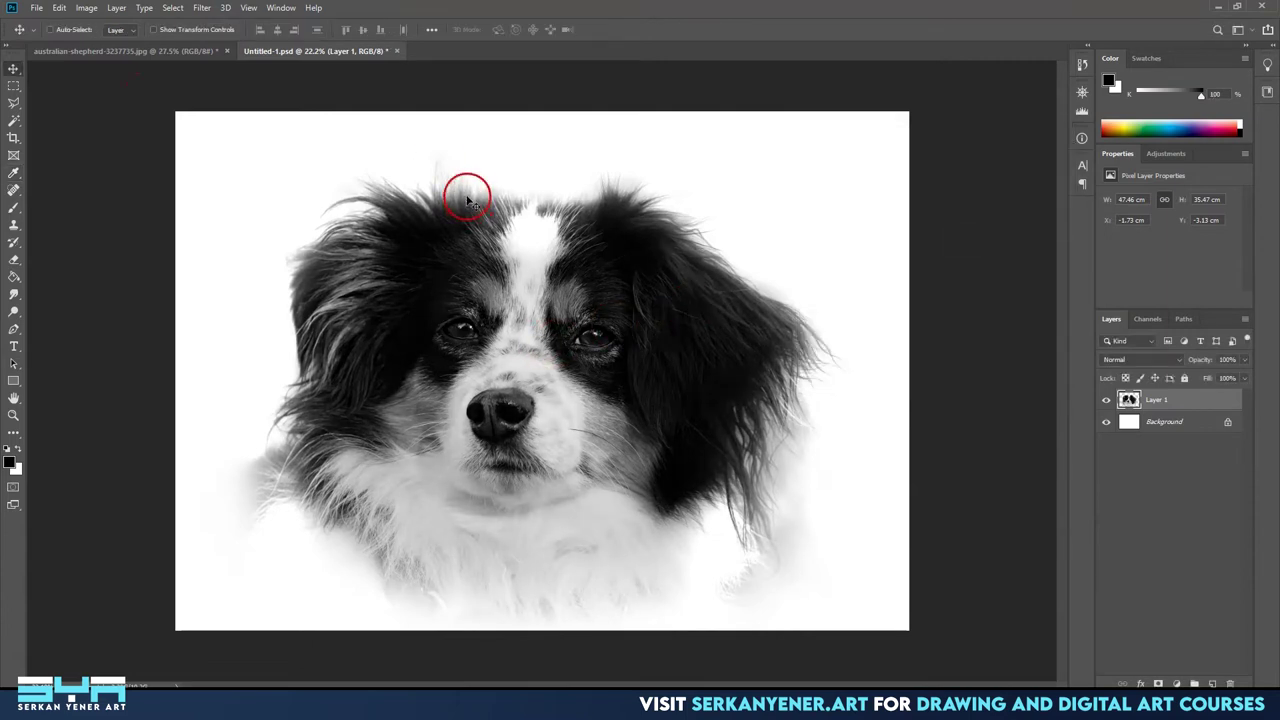
# Set Shadows/Highlights to shadows 53%, tone 61%, radius 173 px and highlights about 16%.
pyautogui.click(87, 8)
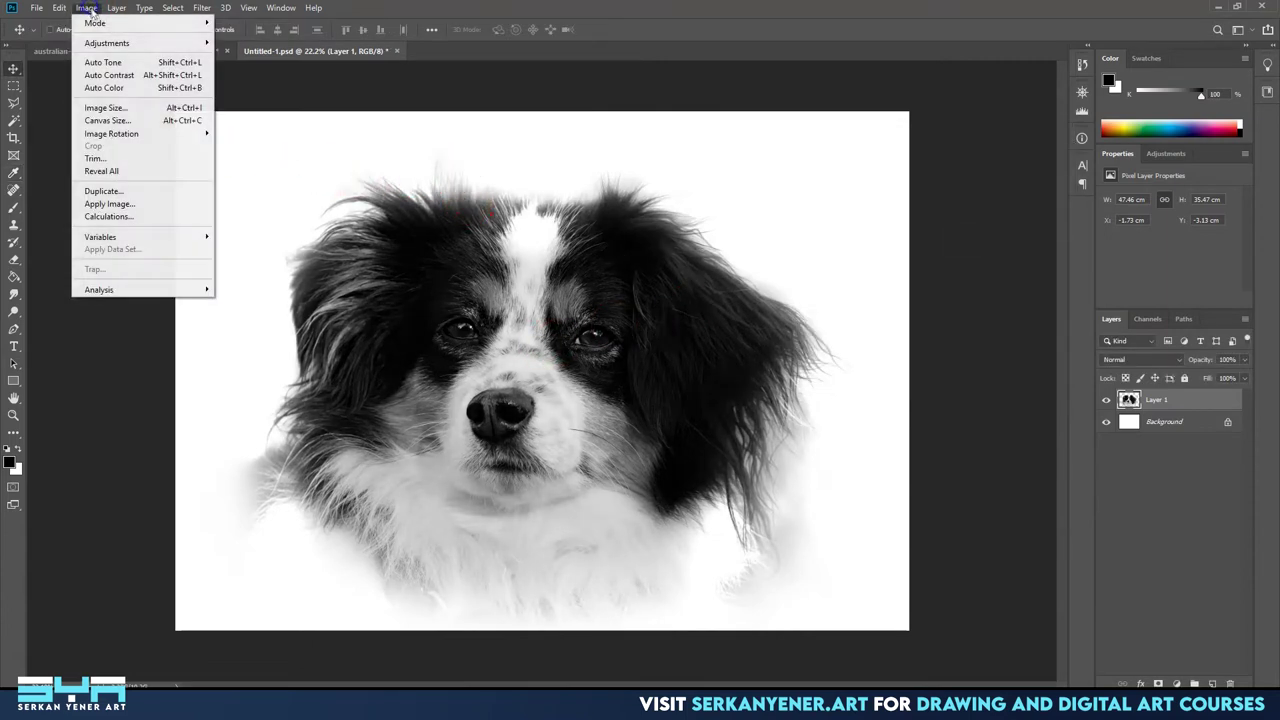
pyautogui.click(105, 43)
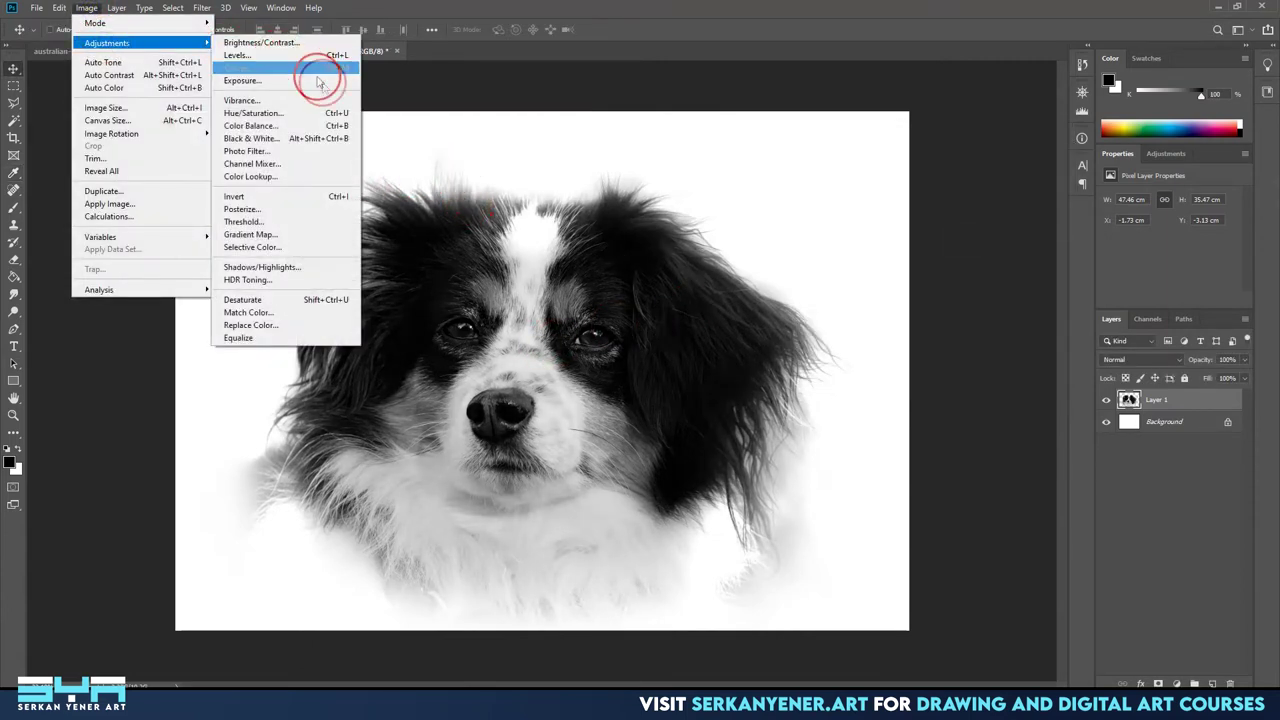
pyautogui.click(278, 273)
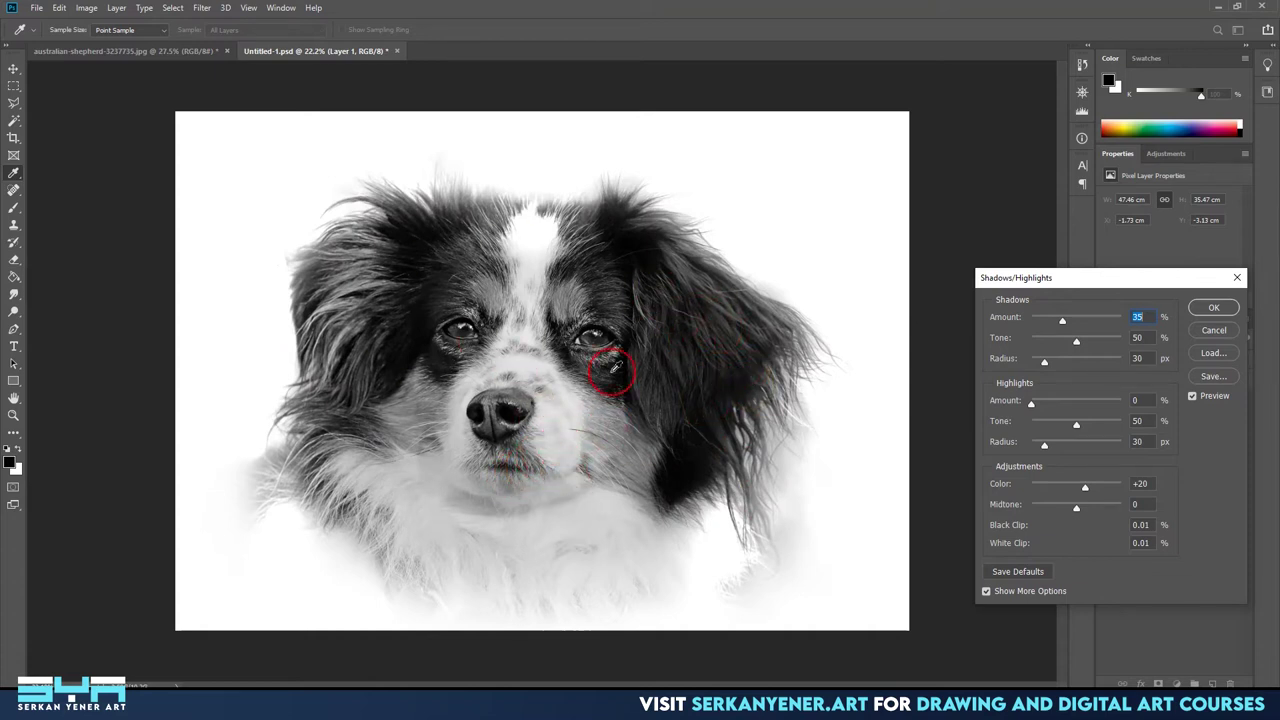
pyautogui.moveTo(1071, 280); pyautogui.dragTo(978, 218)
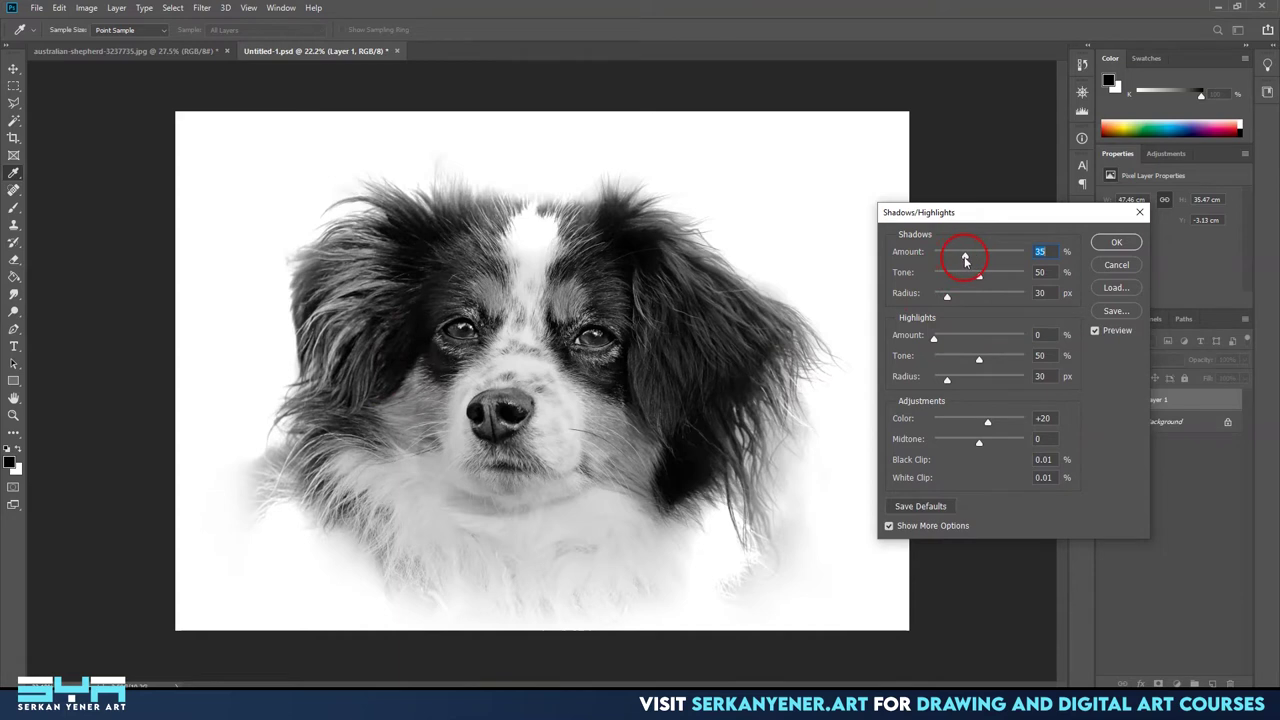
pyautogui.moveTo(960, 258); pyautogui.dragTo(950, 260)
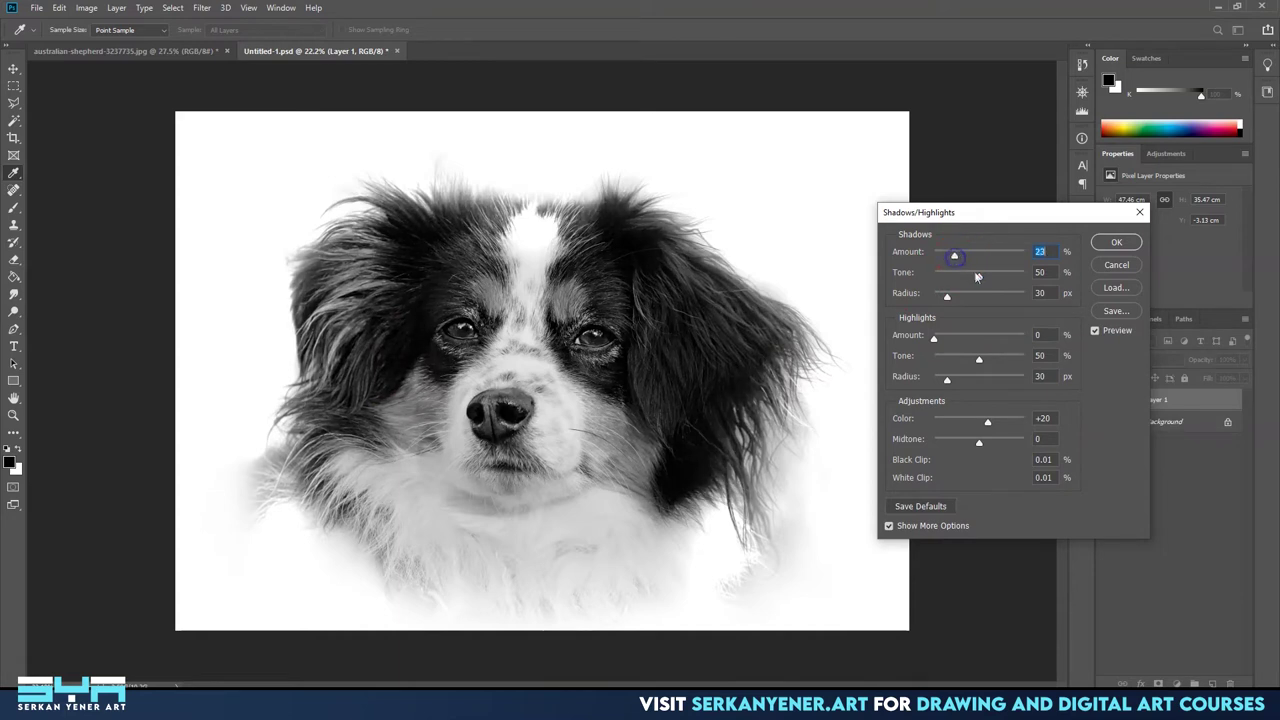
pyautogui.moveTo(967, 300); pyautogui.dragTo(971, 258)
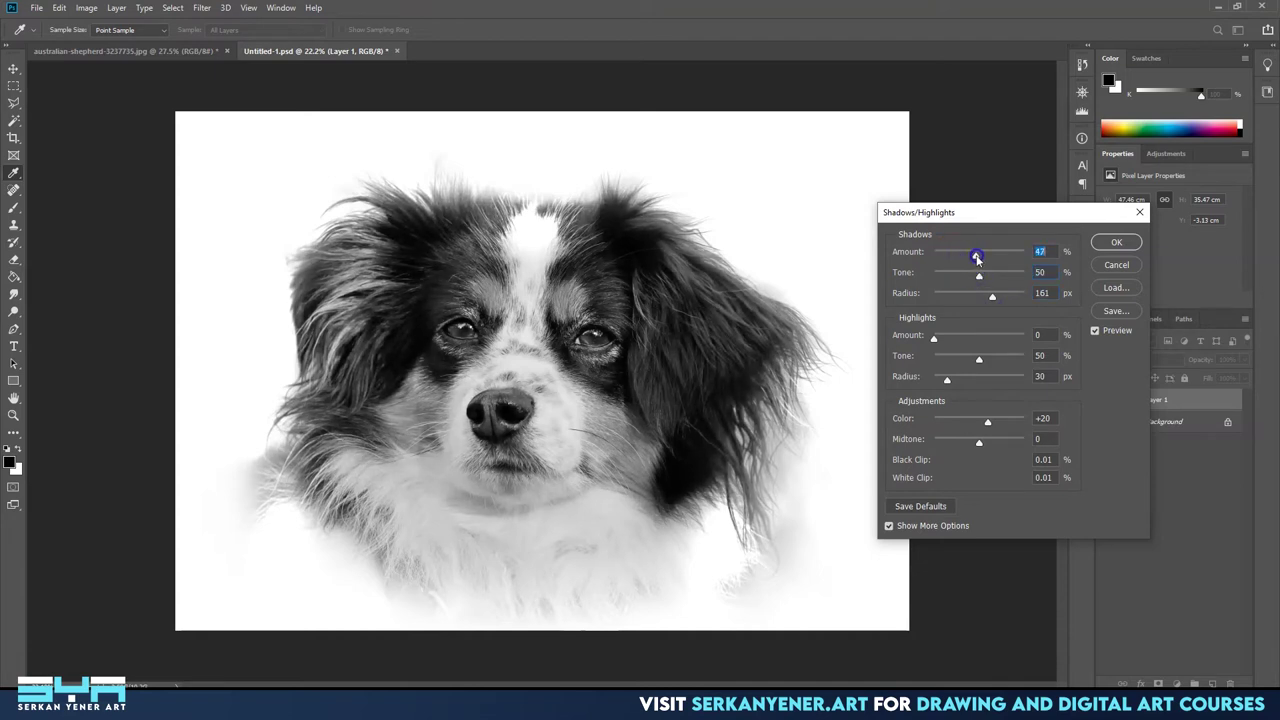
pyautogui.moveTo(985, 258); pyautogui.dragTo(985, 258)
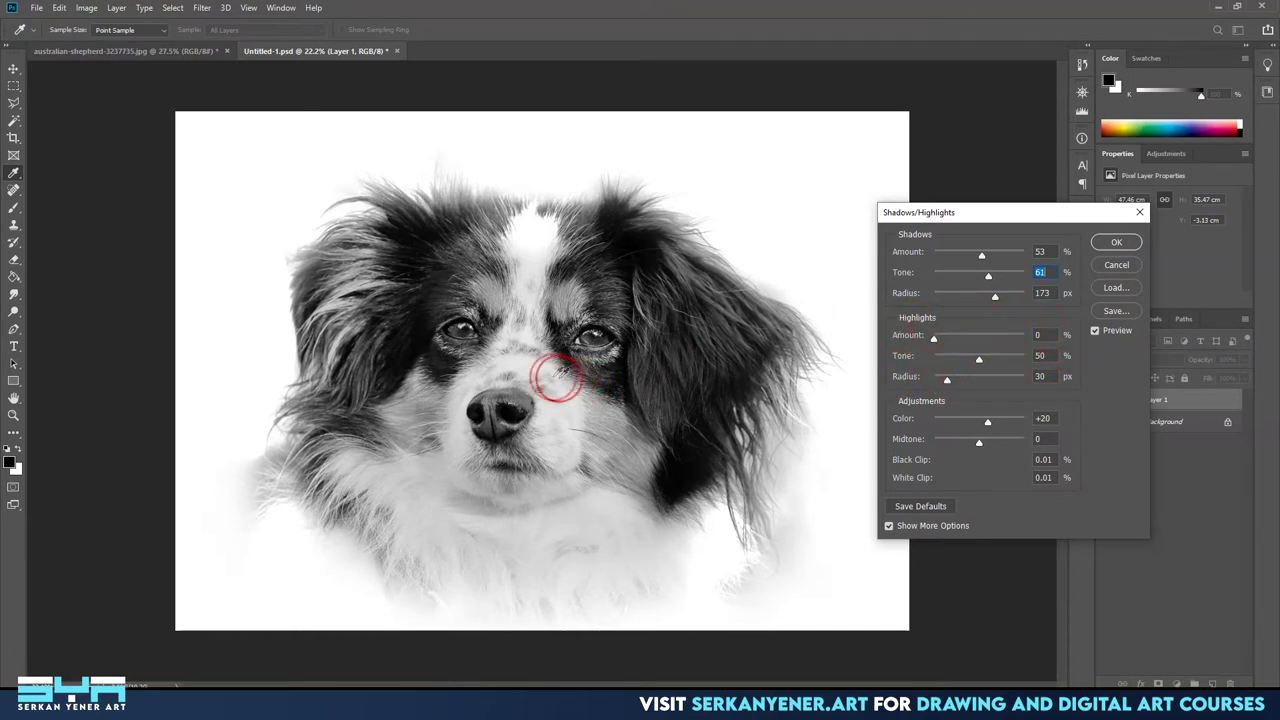
pyautogui.moveTo(934, 340)
pyautogui.mouseDown()
pyautogui.moveTo(969, 341)
pyautogui.moveTo(949, 340)
pyautogui.mouseUp()
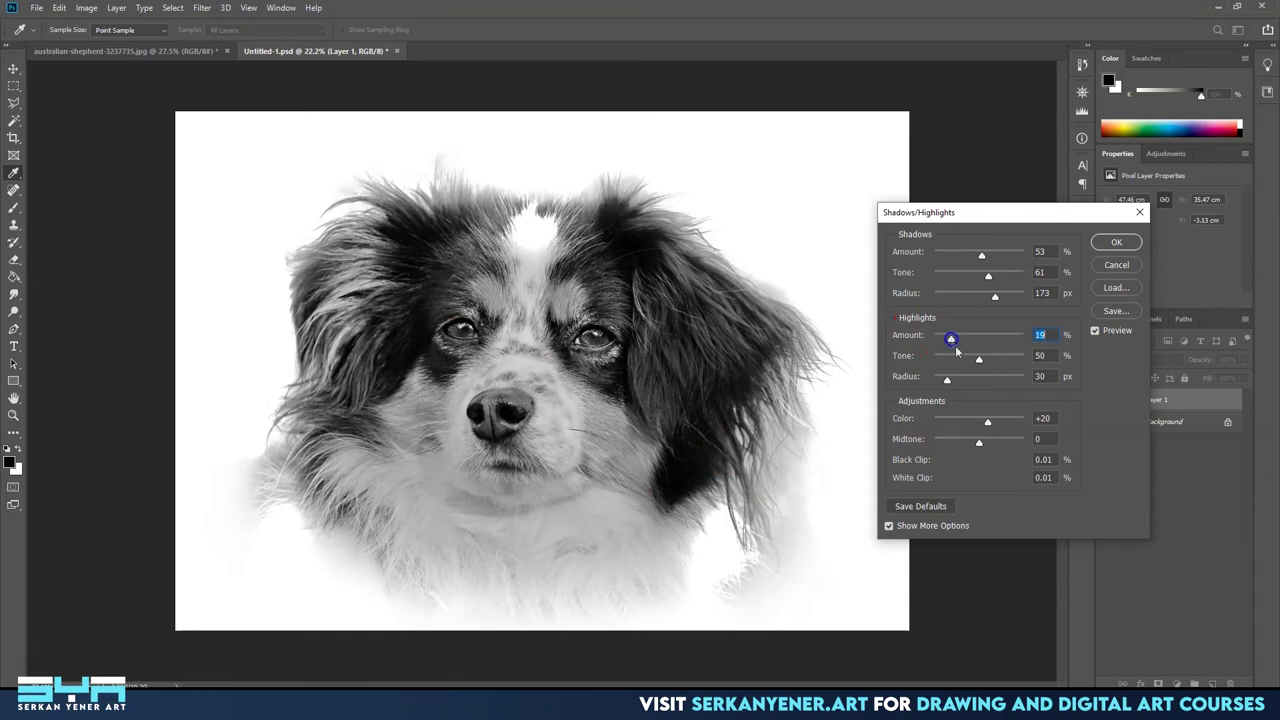
# Set highlight tone 39 and radius 122 px, compare against the original, and apply the correction.
pyautogui.moveTo(969, 379); pyautogui.dragTo(992, 378)
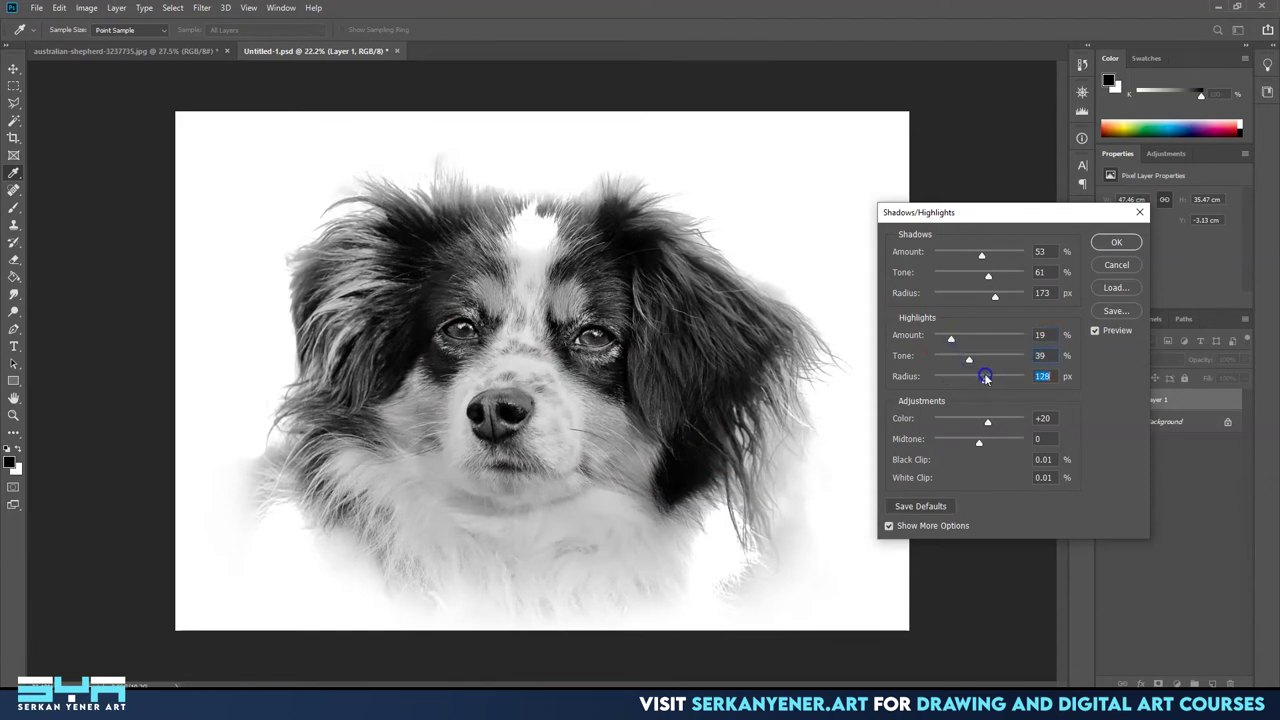
pyautogui.click(1095, 333)
pyautogui.click(1095, 332)
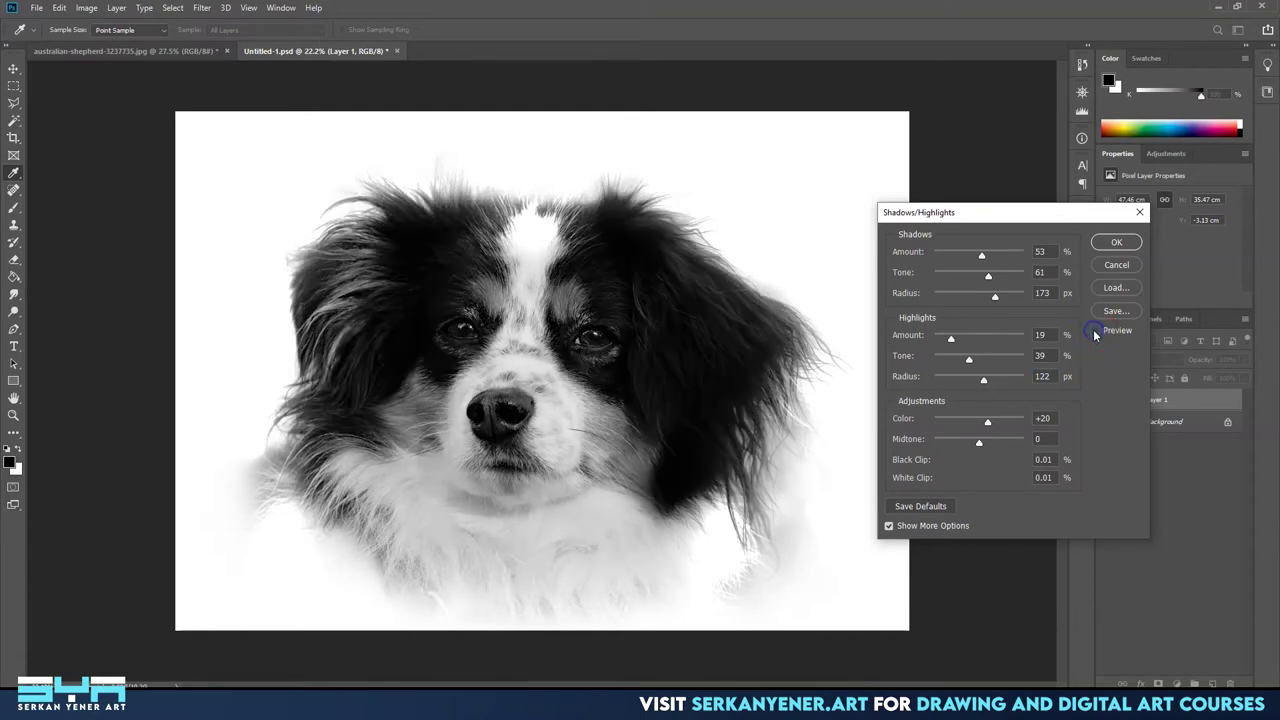
pyautogui.click(1094, 332)
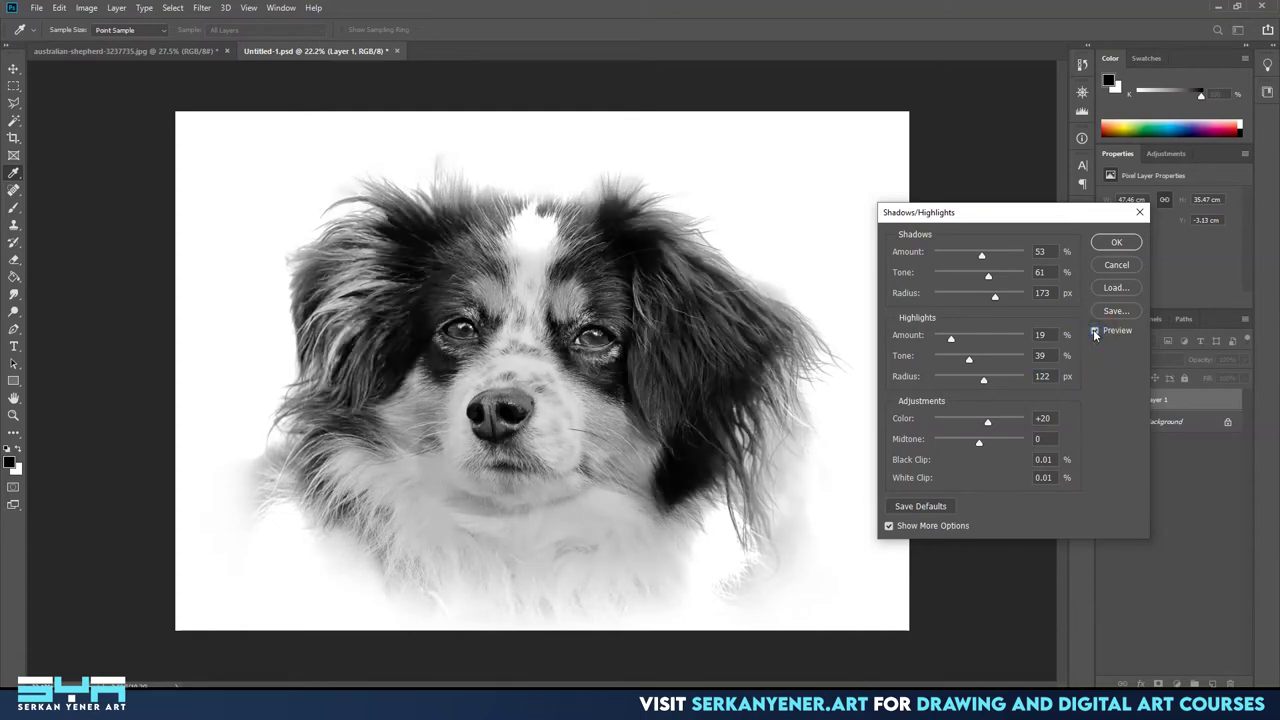
pyautogui.click(1094, 332)
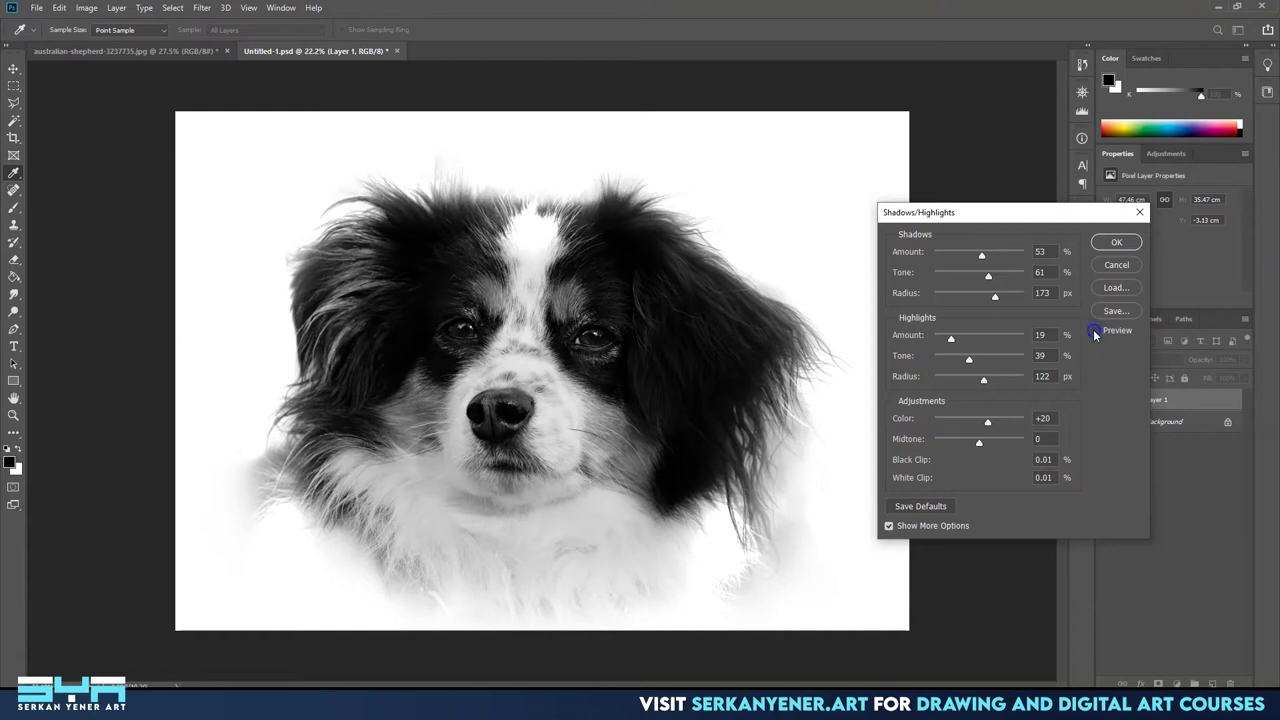
pyautogui.click(1094, 332)
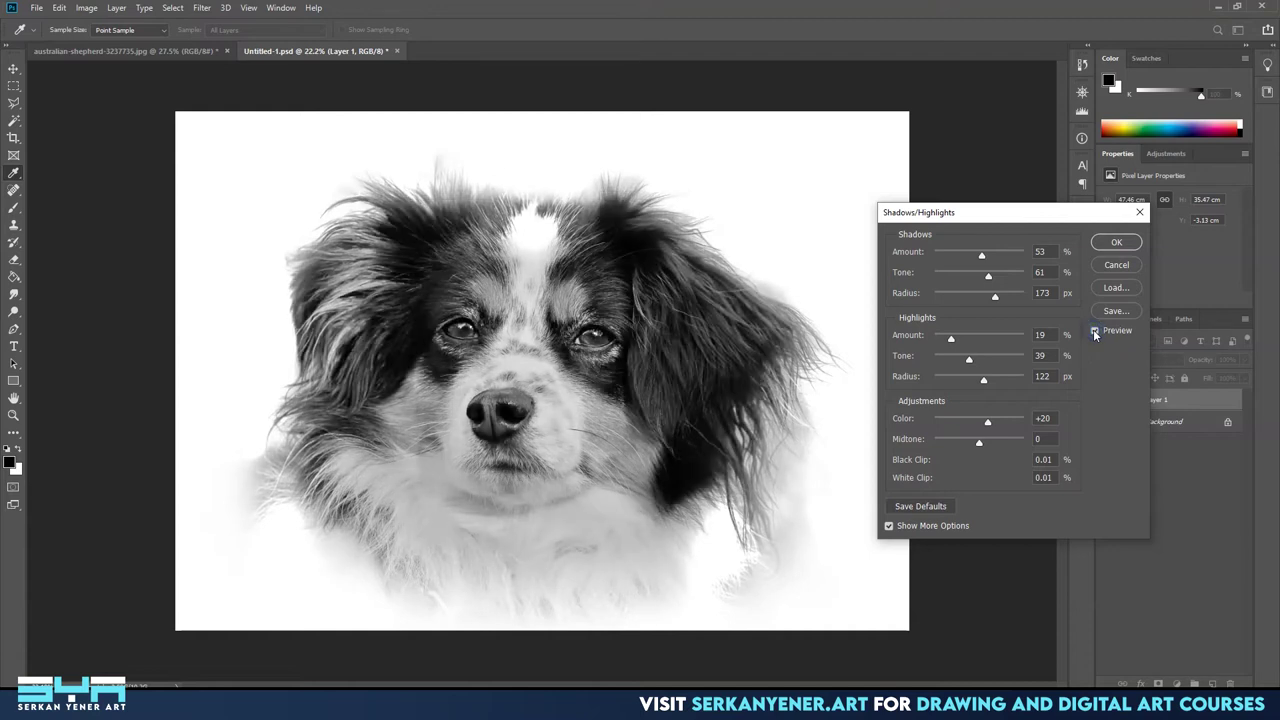
pyautogui.click(1114, 244)
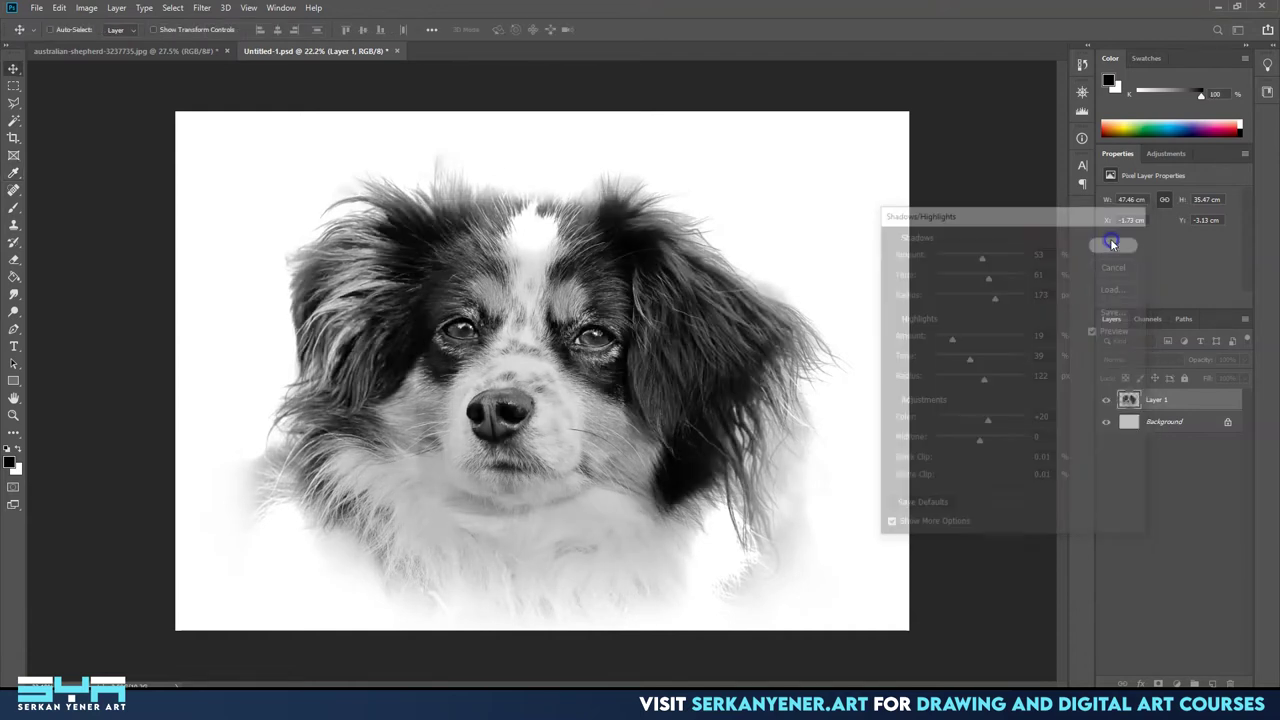
# Switch to the Move tool and save the adjusted dog image as JPEG reference 1.jpg via Save As.
pyautogui.press('v')
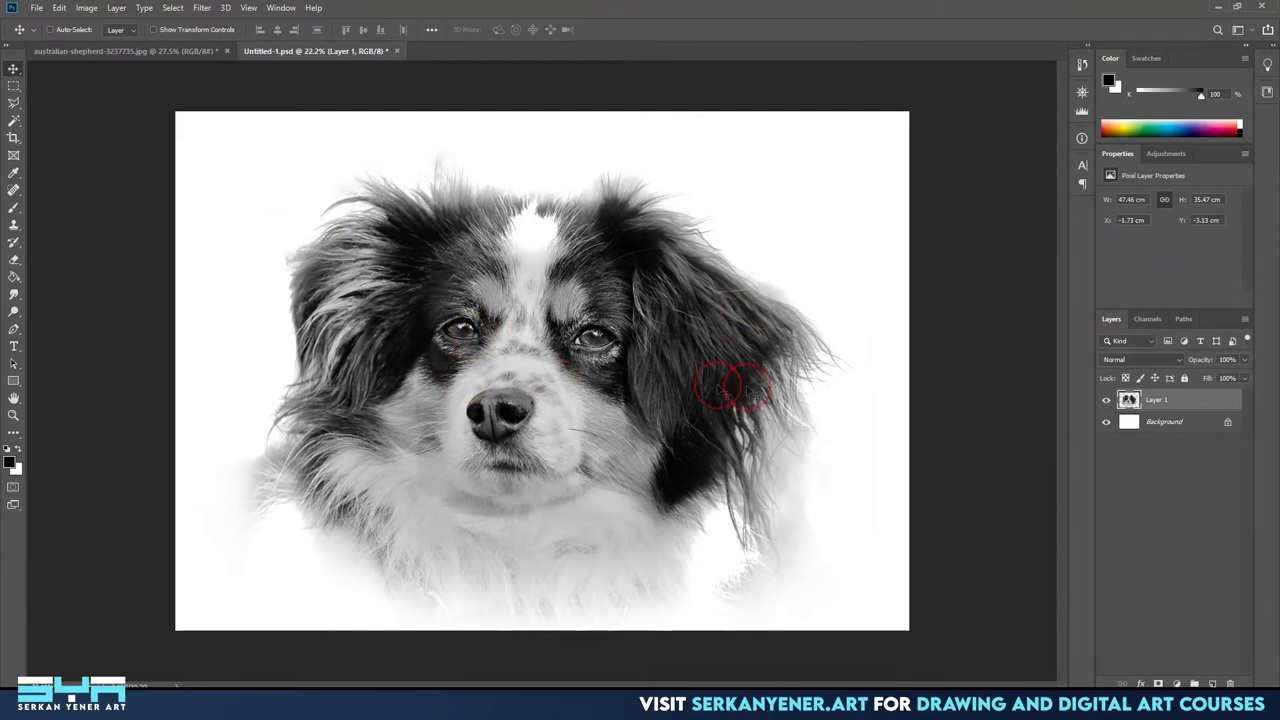
pyautogui.click(36, 7)
pyautogui.click(62, 156)
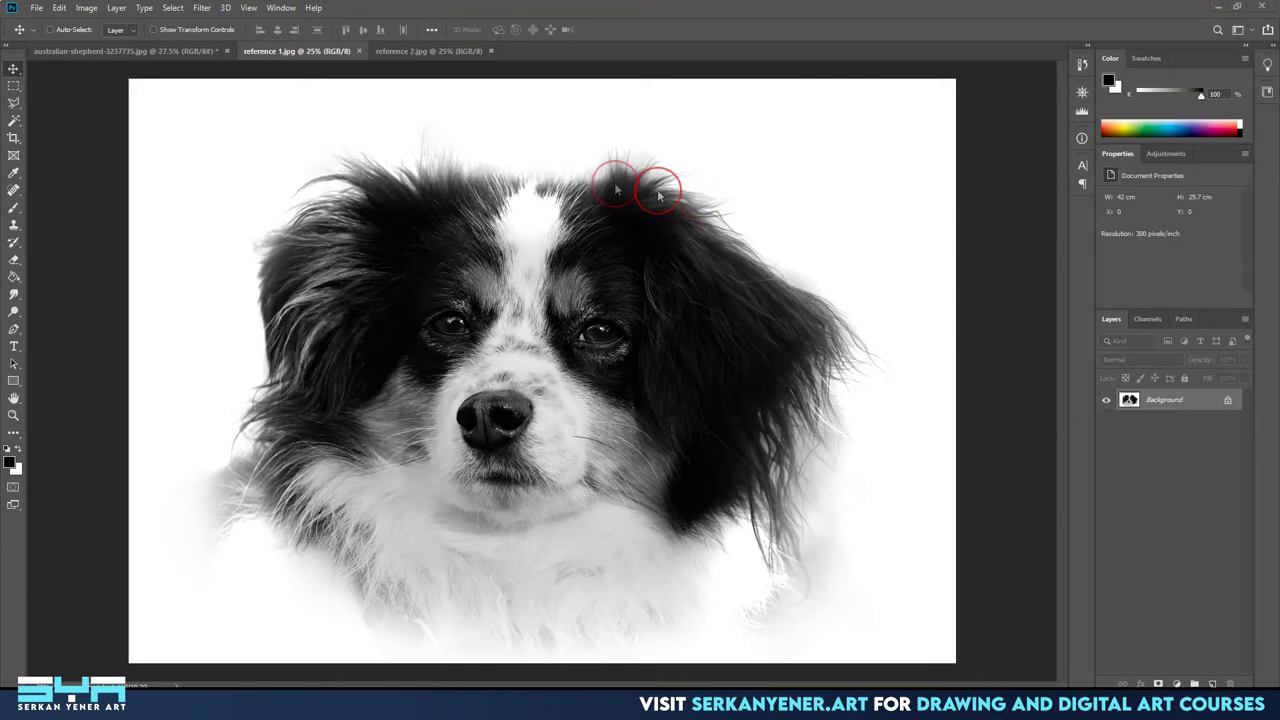
pyautogui.click(432, 51)
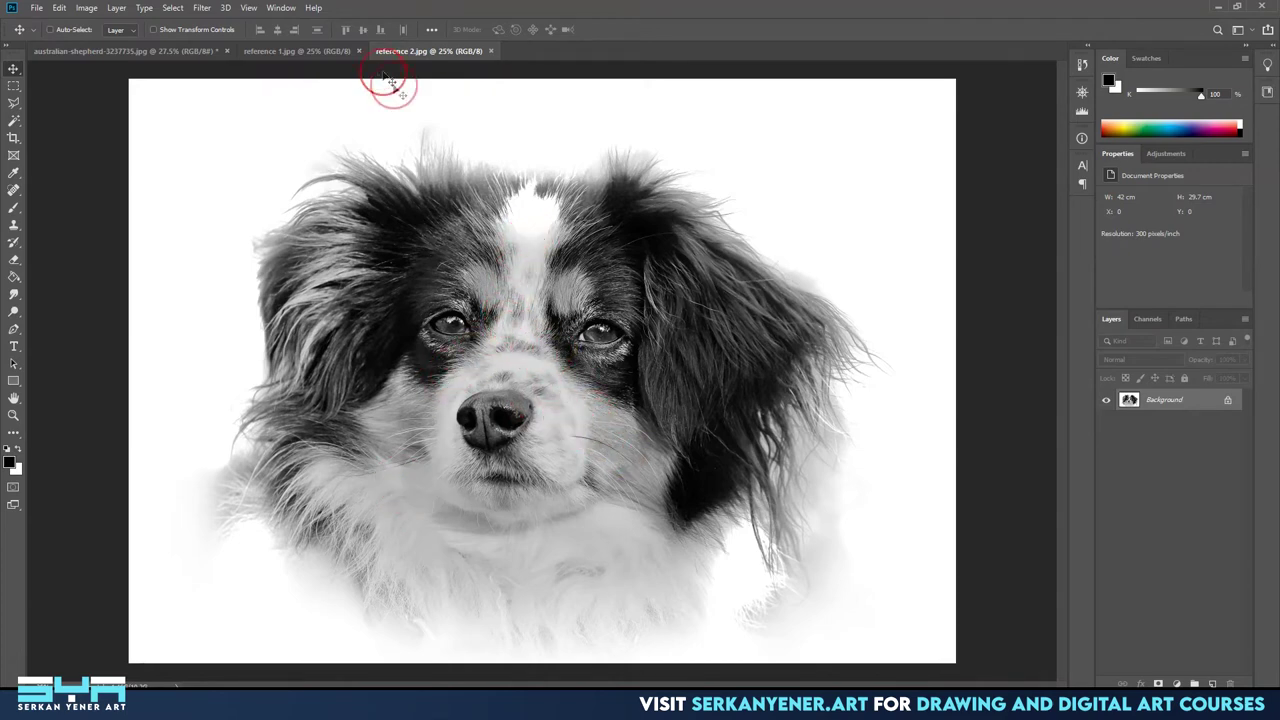
pyautogui.click(296, 54)
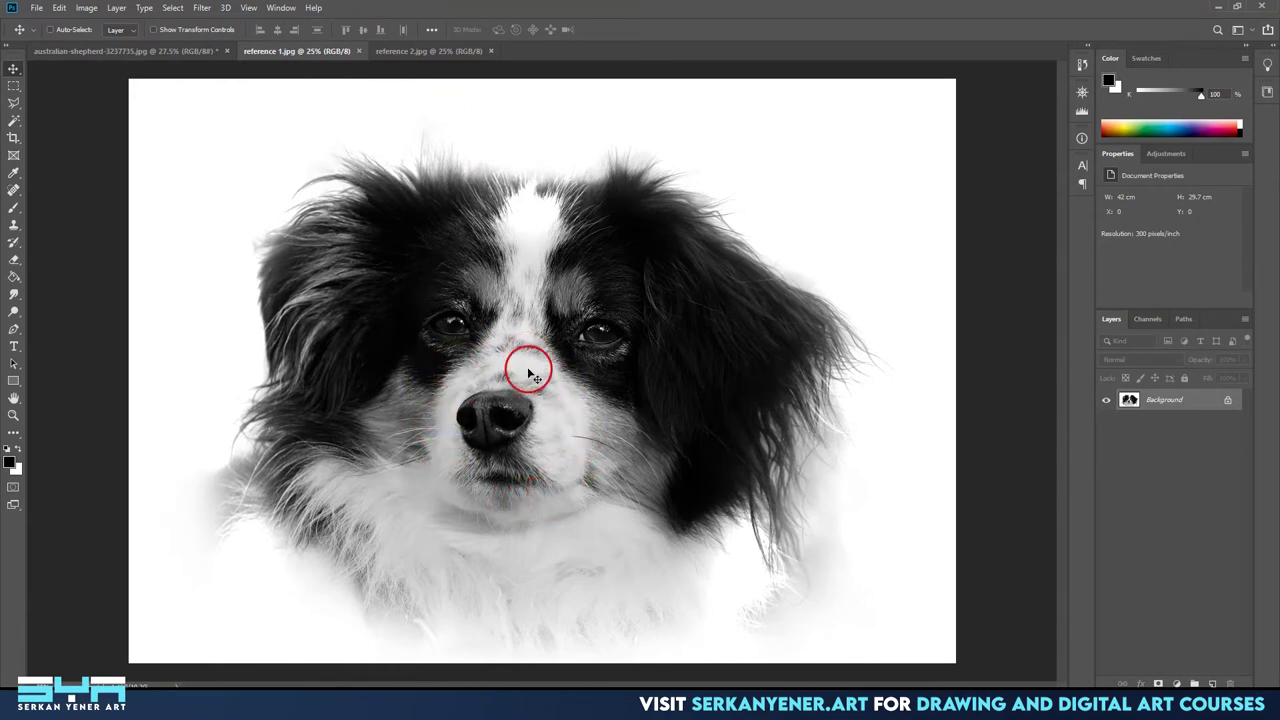
pyautogui.click(428, 51)
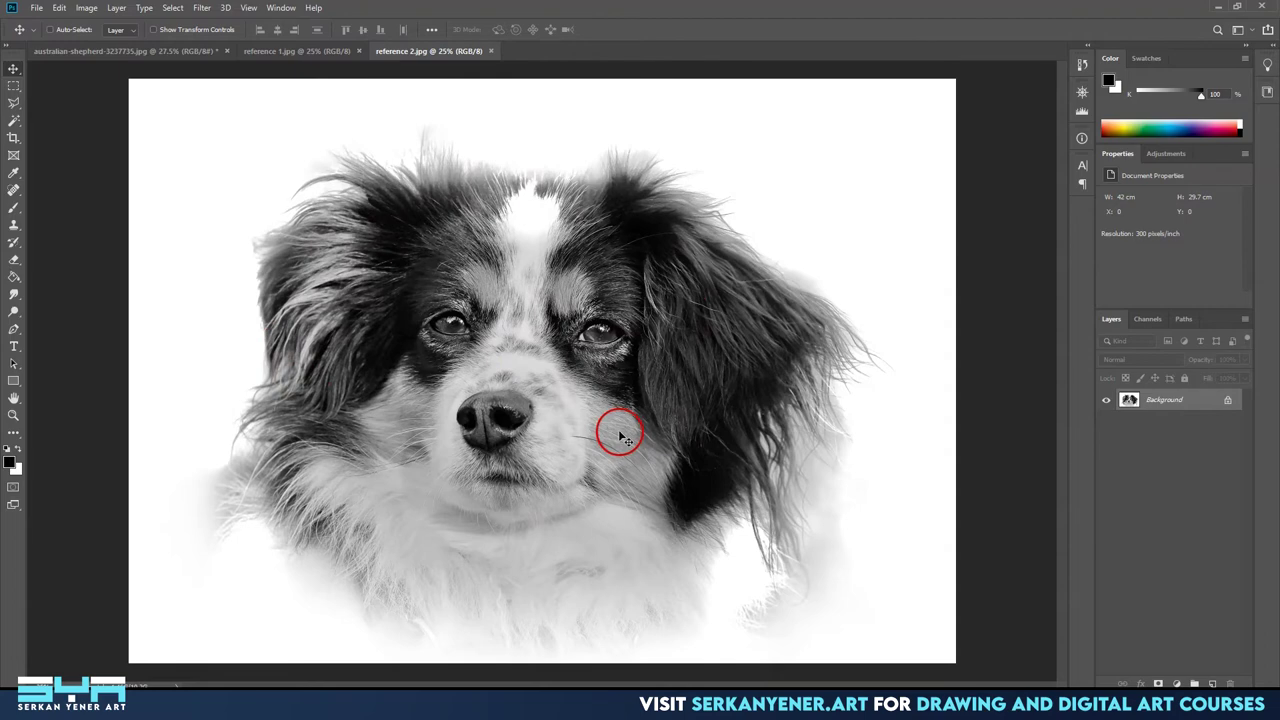
pyautogui.hotkey('ctrl', 'shift', 'Tab')
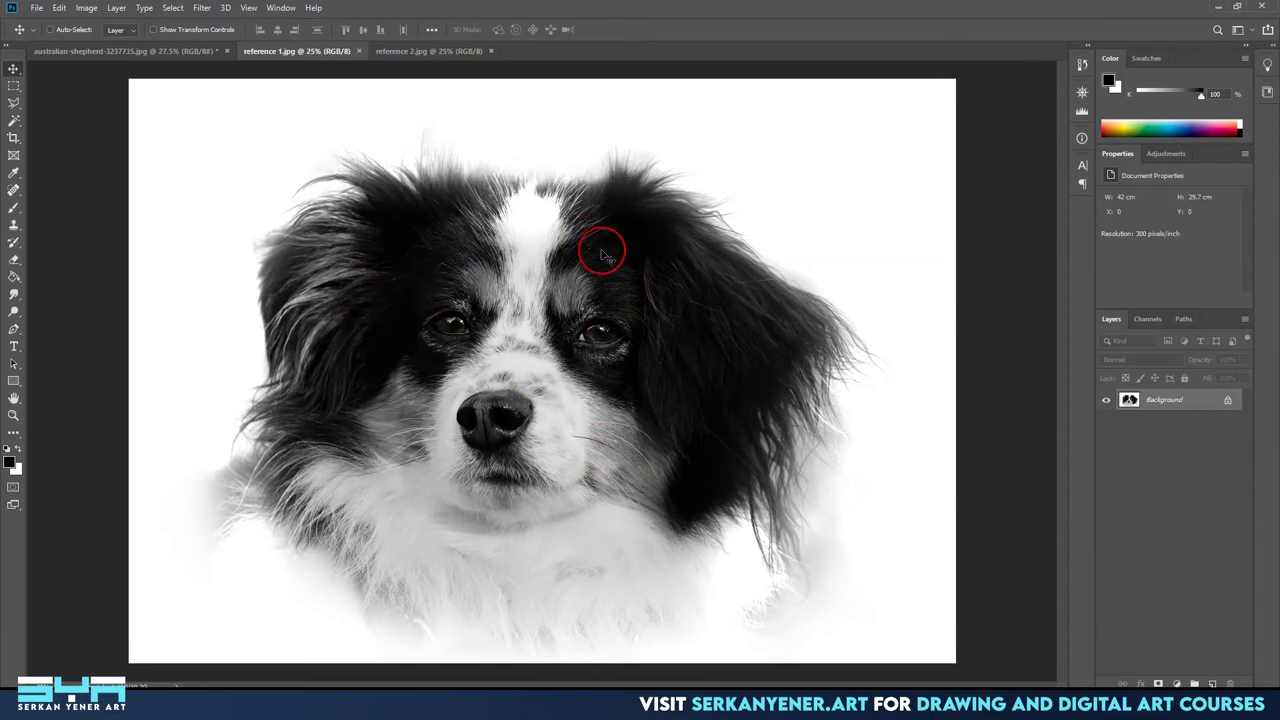
pyautogui.hotkey('ctrl', 'Tab')
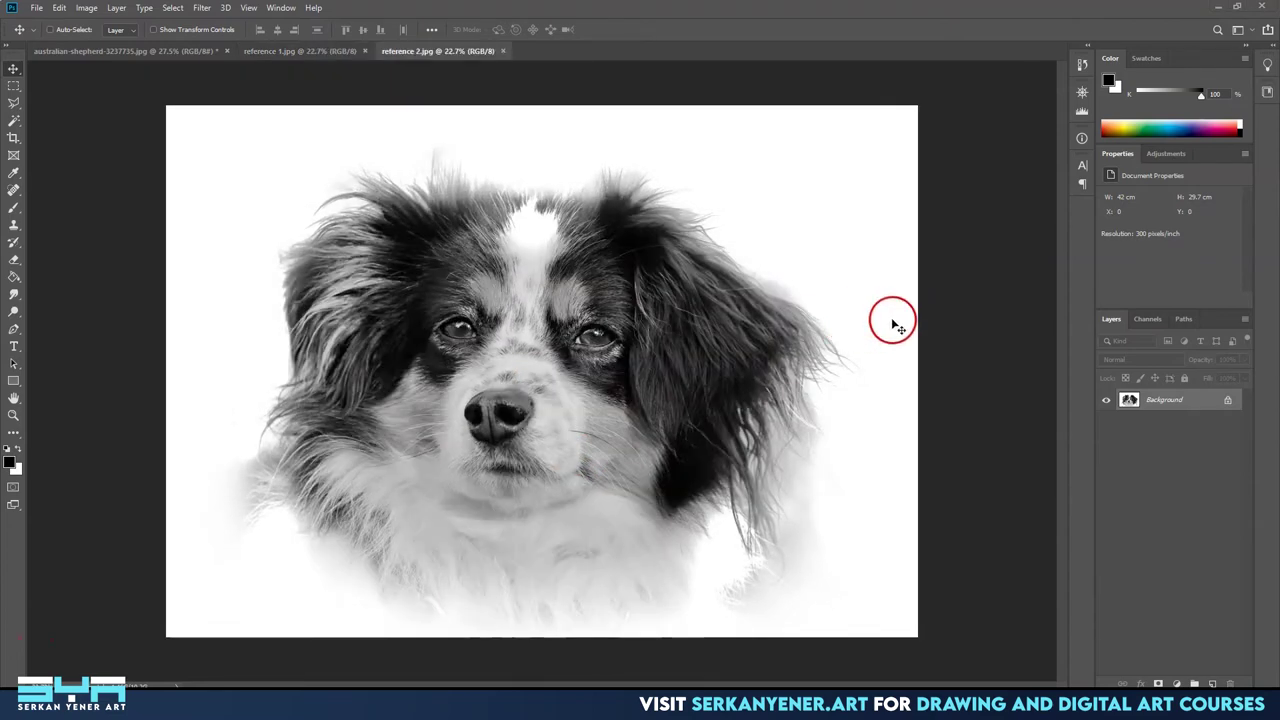
pyautogui.click(316, 50)
pyautogui.click(446, 50)
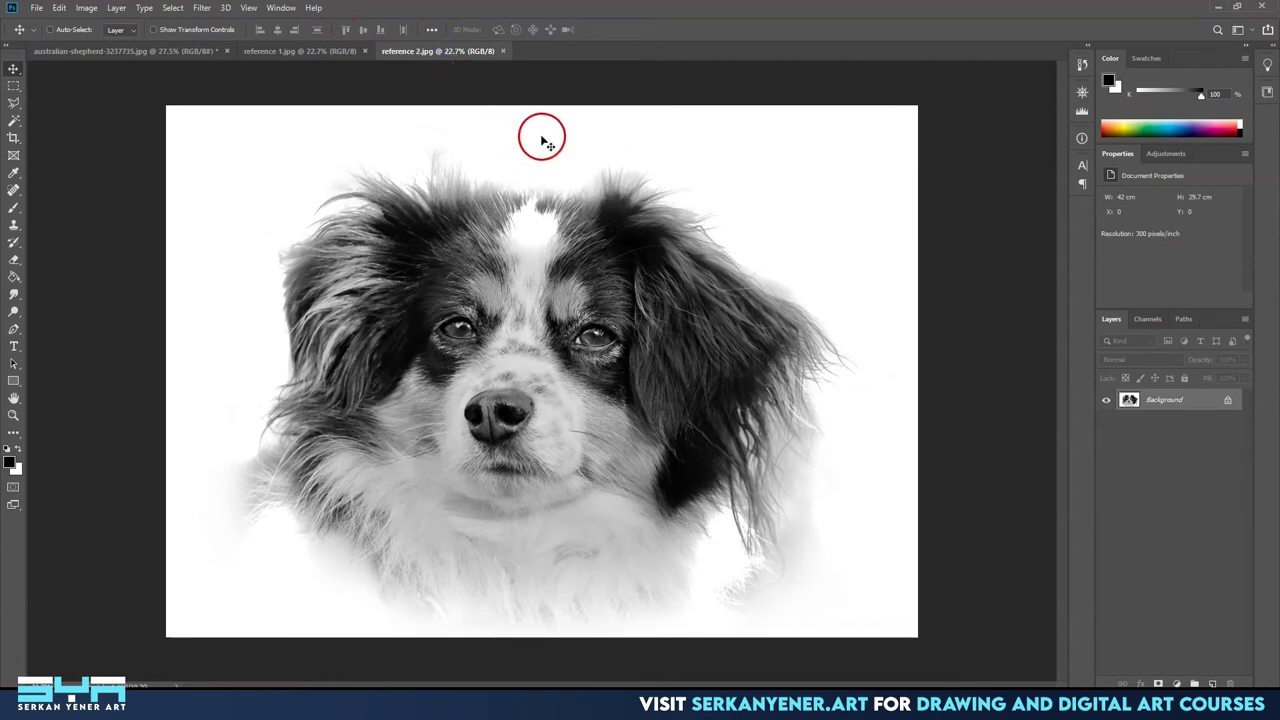
pyautogui.click(340, 50)
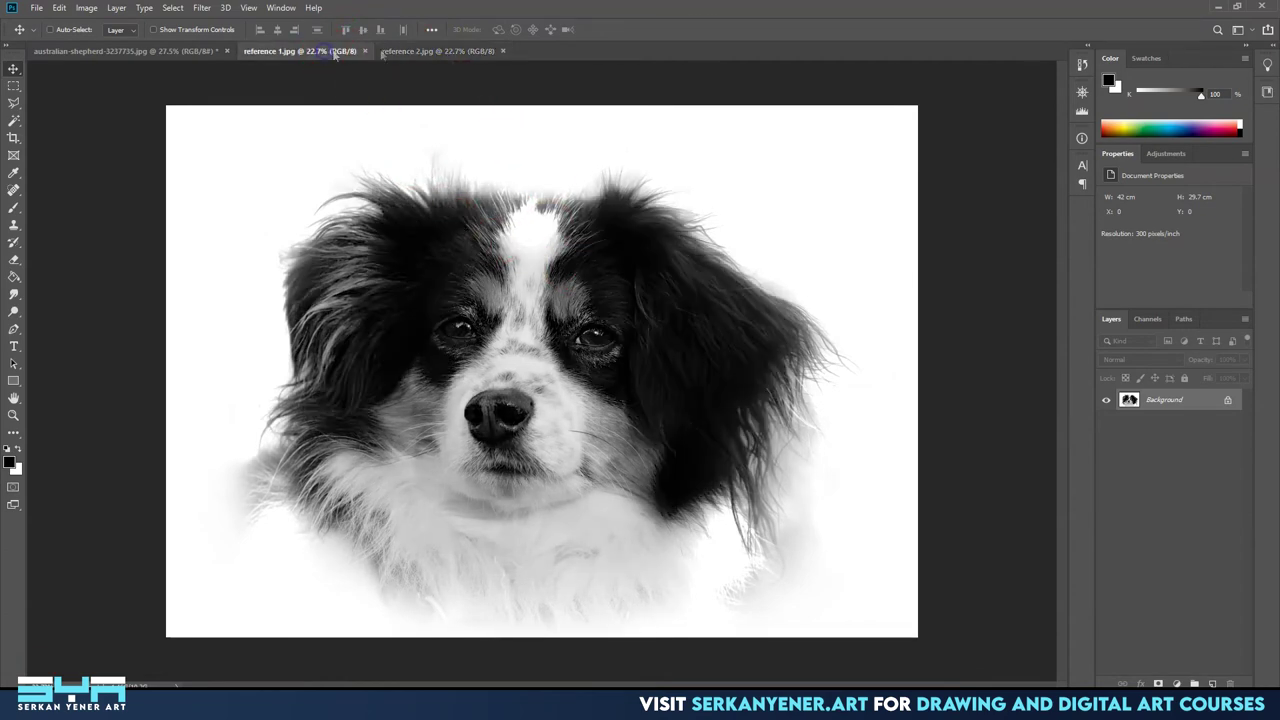
pyautogui.click(423, 52)
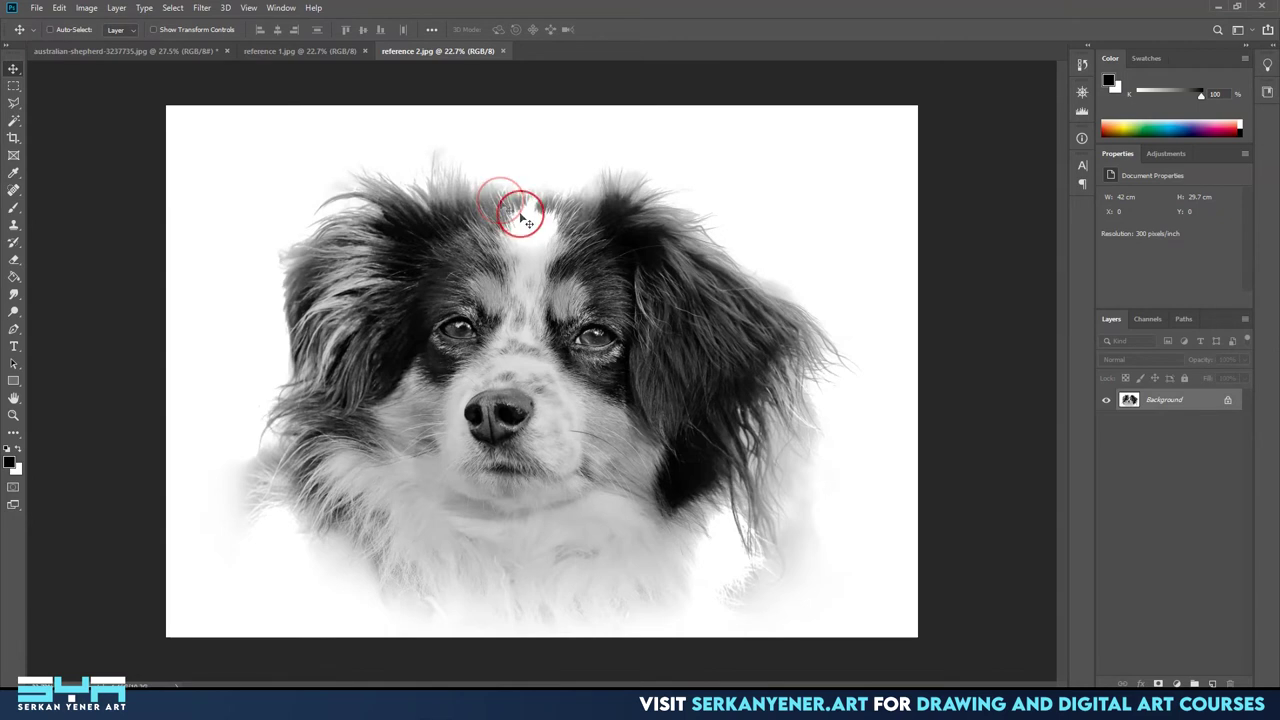
pyautogui.click(311, 55)
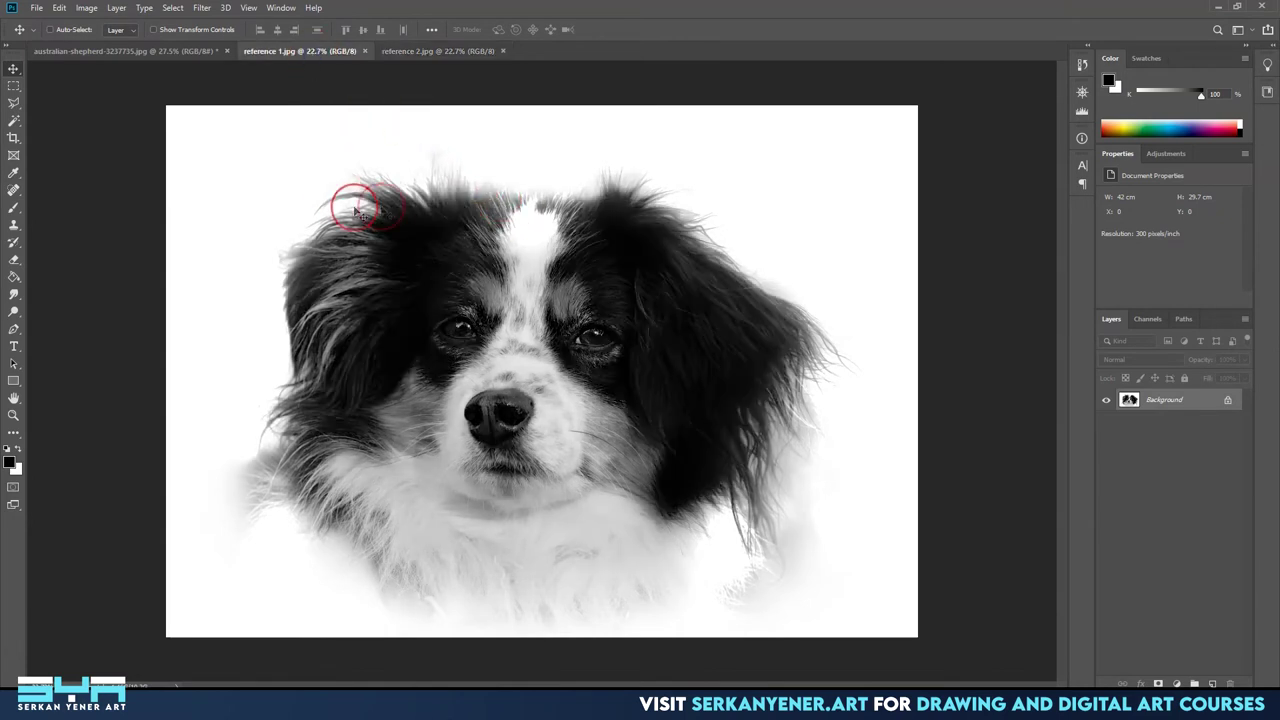
# Create a blank 21 × 29.7 cm A4 portrait document at 300 ppi from the Print presets.
pyautogui.click(37, 14)
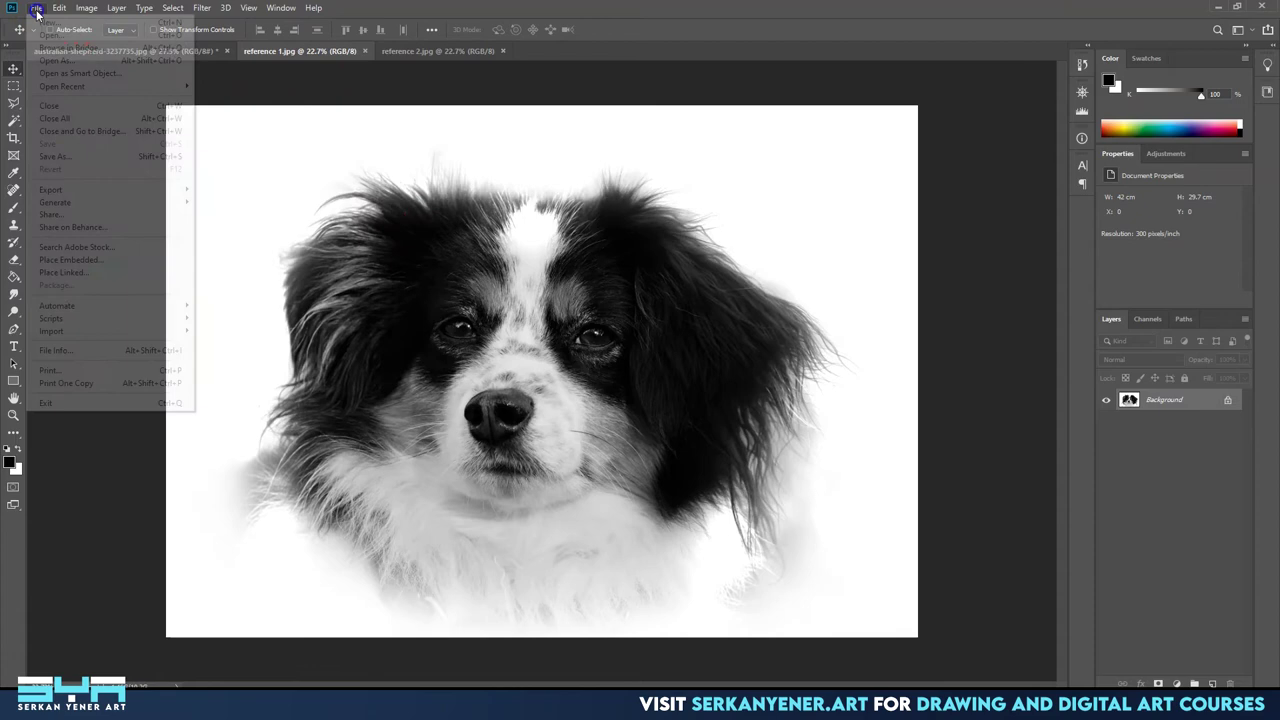
pyautogui.click(45, 21)
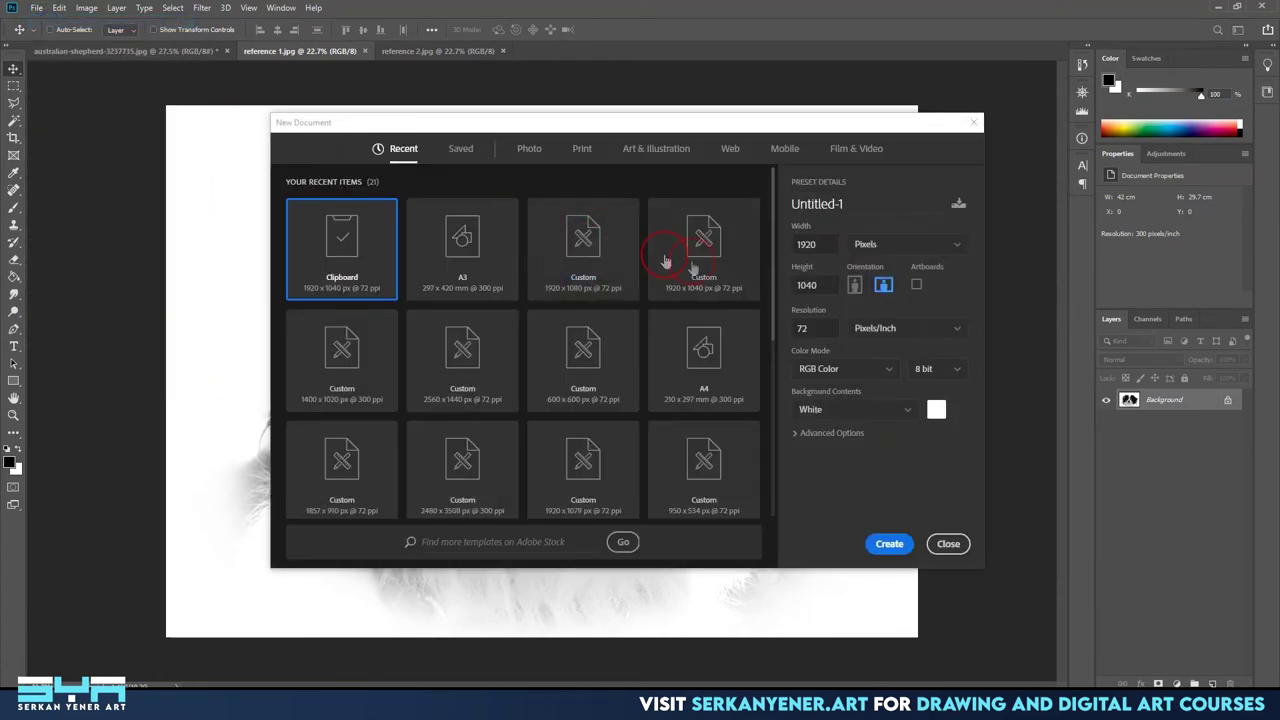
pyautogui.click(590, 150)
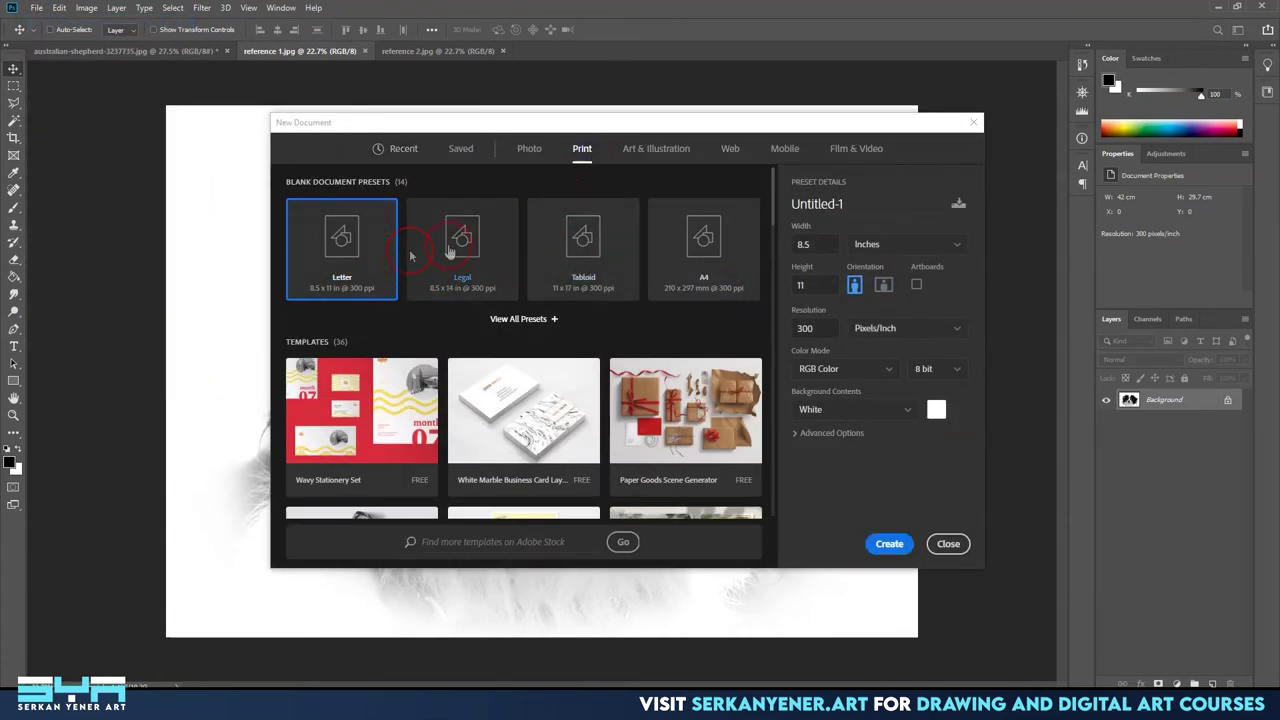
pyautogui.click(684, 250)
pyautogui.click(887, 549)
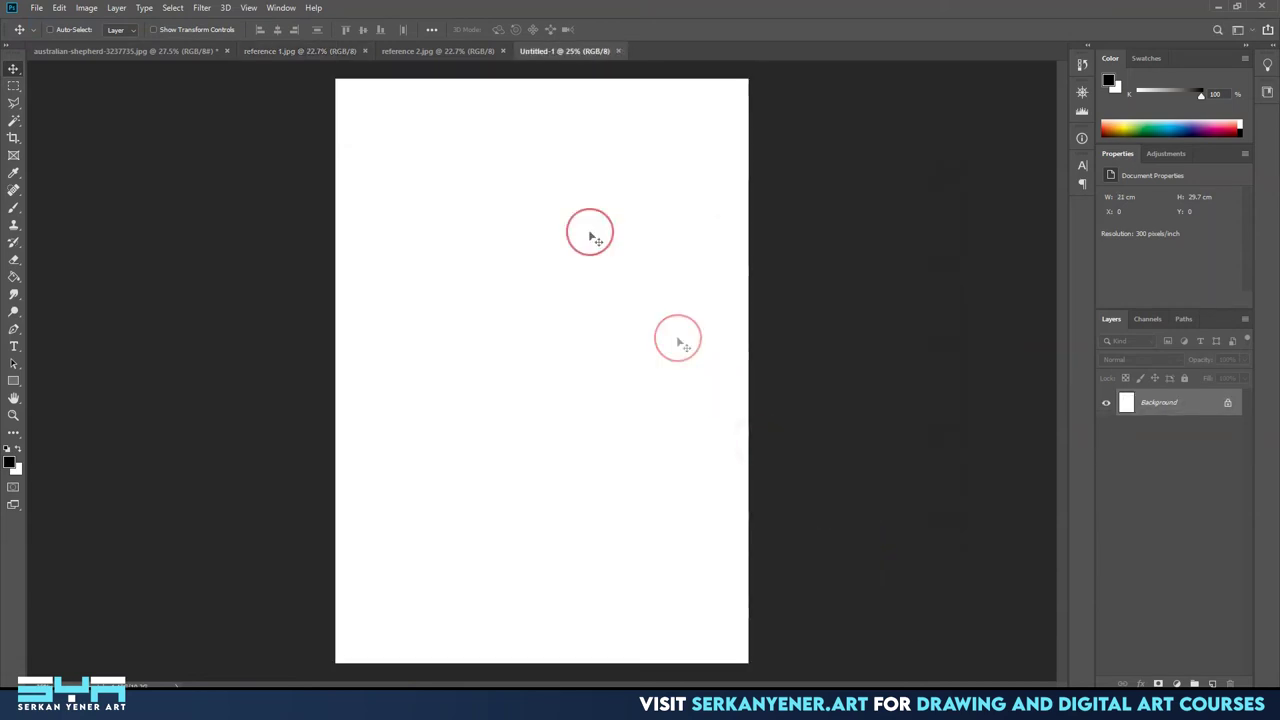
# Paste the whole A4 canvas into reference 1.jpg as a layer and invert it to black.
pyautogui.hotkey('ctrl', 'a')
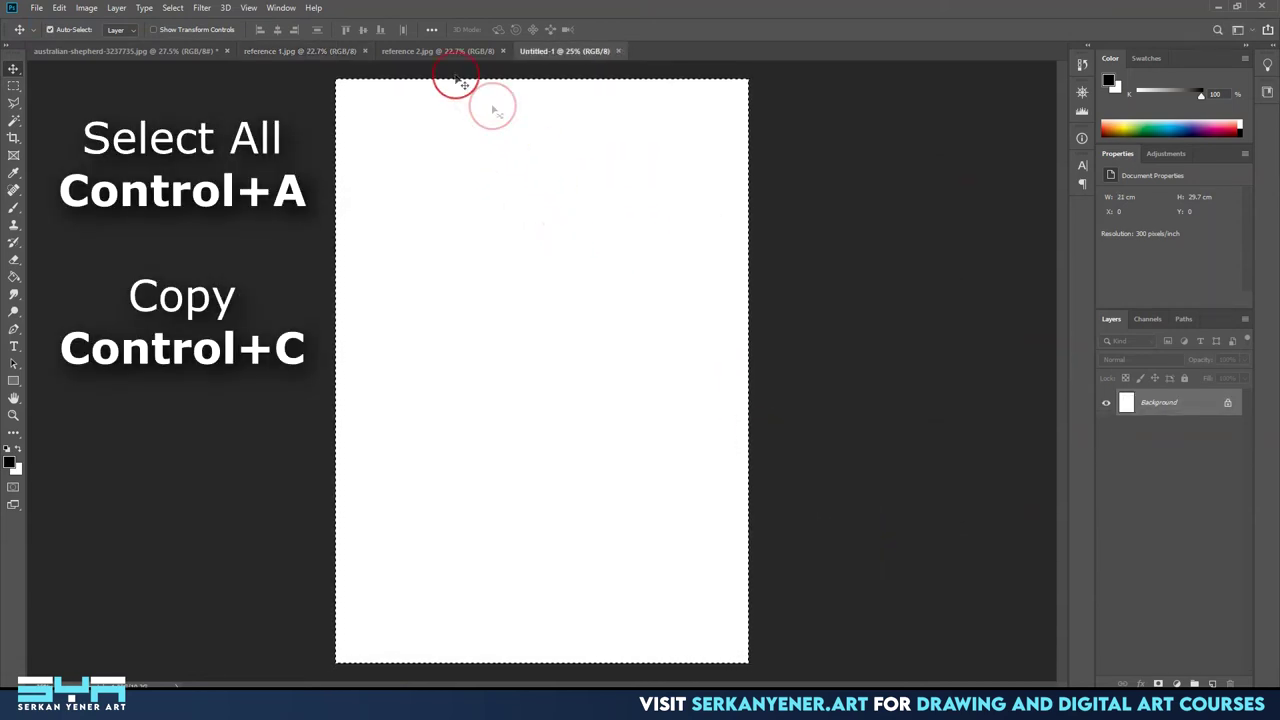
pyautogui.click(300, 51)
pyautogui.hotkey('ctrl', 'v')
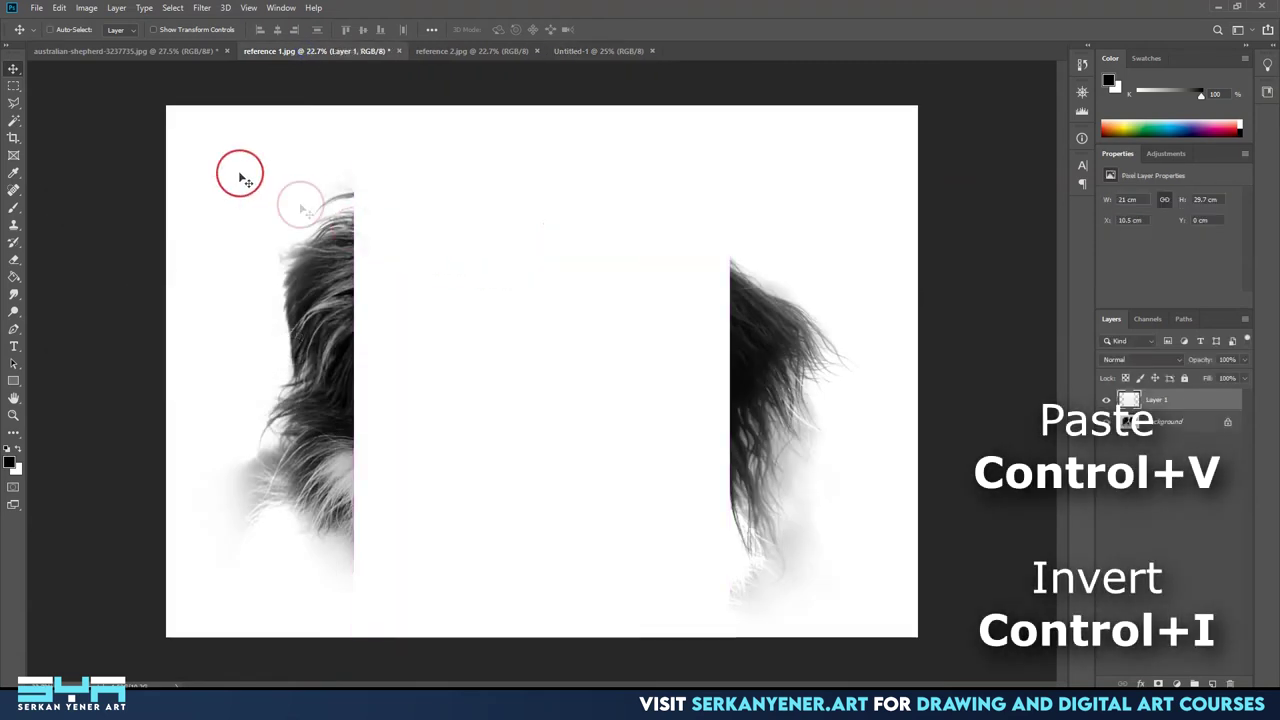
pyautogui.press('ctrl')
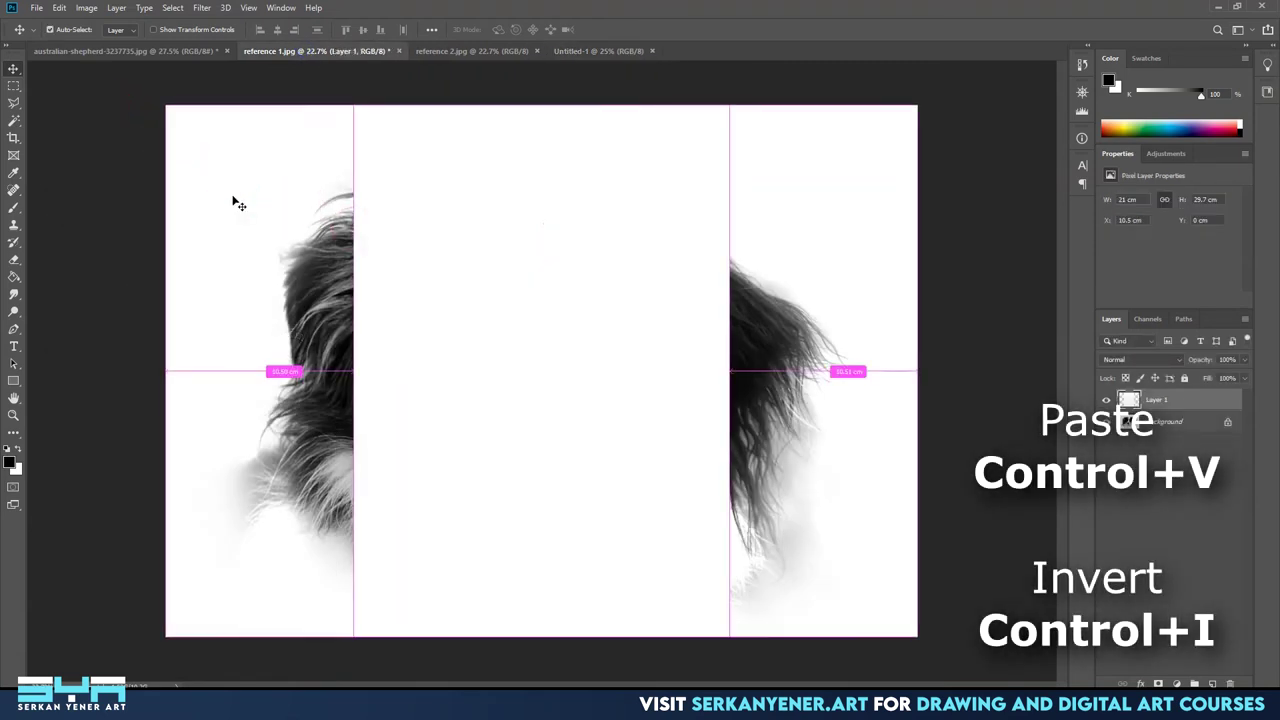
pyautogui.hotkey('ctrl', 'i')
# Slide the black block over the dog's left half and Alt-drag a copy onto the right half.
pyautogui.click(14, 68)
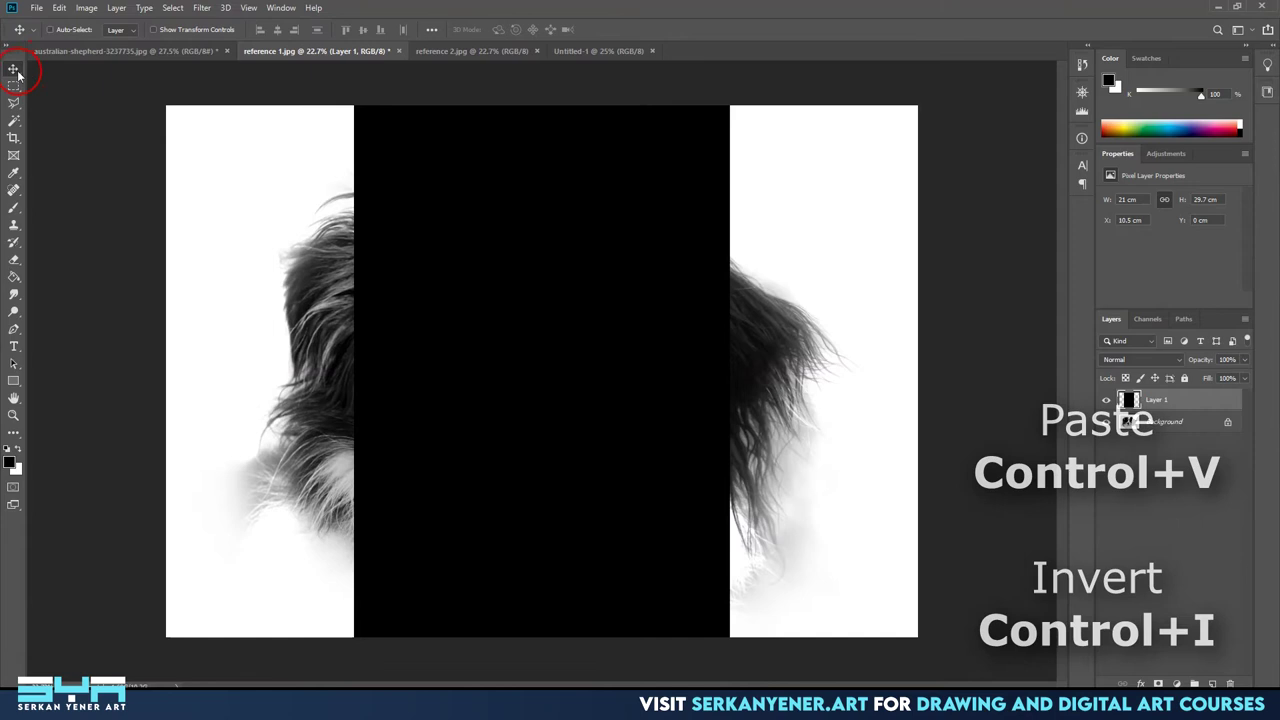
pyautogui.moveTo(548, 312); pyautogui.dragTo(368, 312)
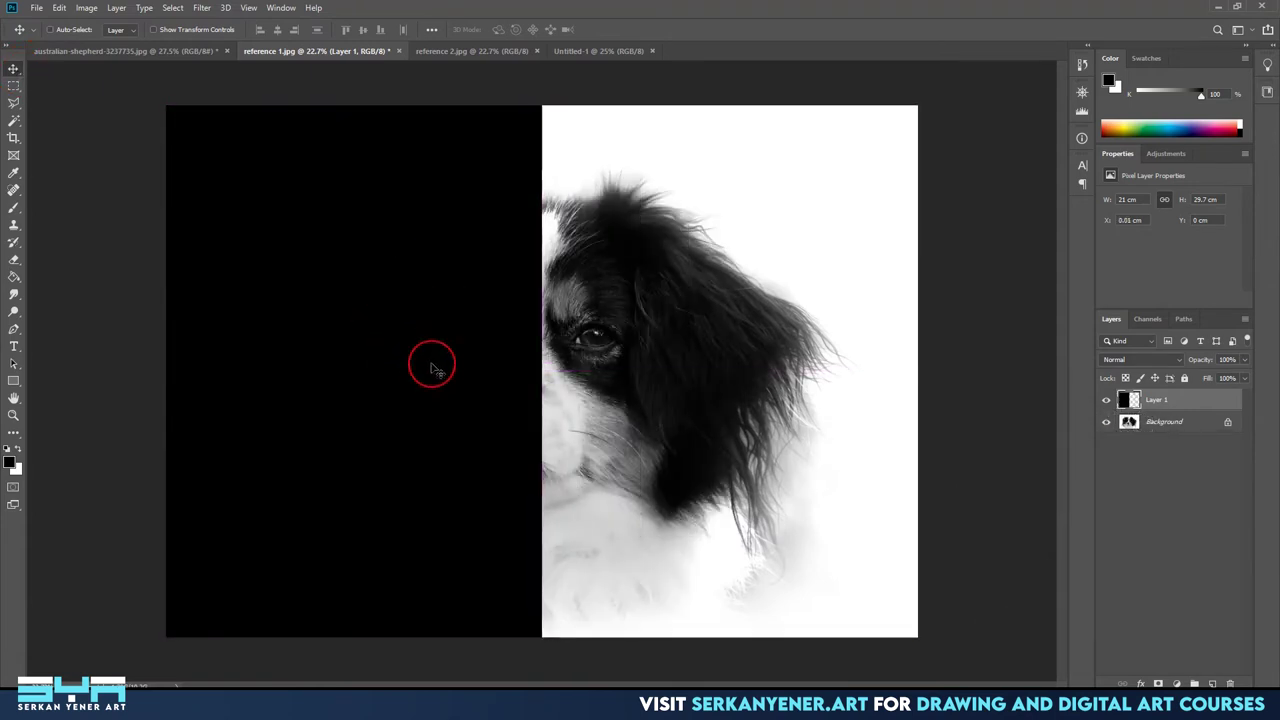
pyautogui.moveTo(304, 360); pyautogui.dragTo(678, 352)
# Hide both black block layers, load Layer 1 as a selection, and target the Background layer.
pyautogui.click(1077, 398)
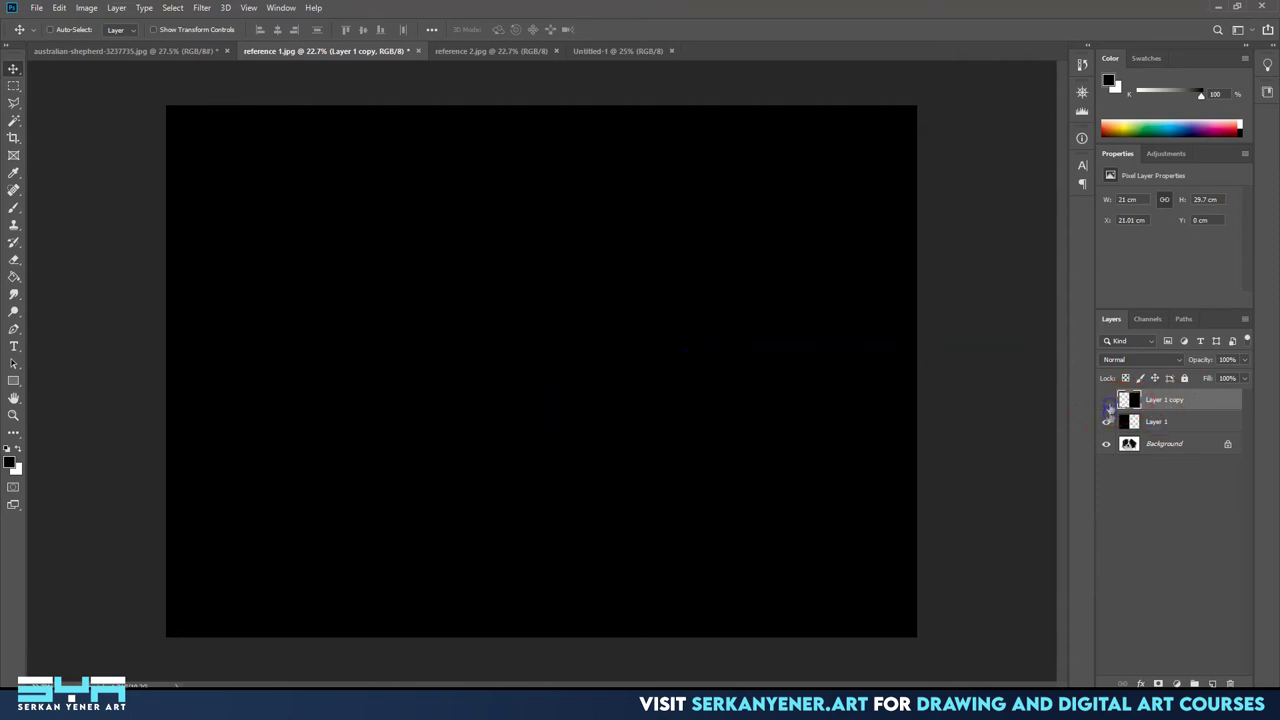
pyautogui.moveTo(1107, 400); pyautogui.dragTo(1108, 420)
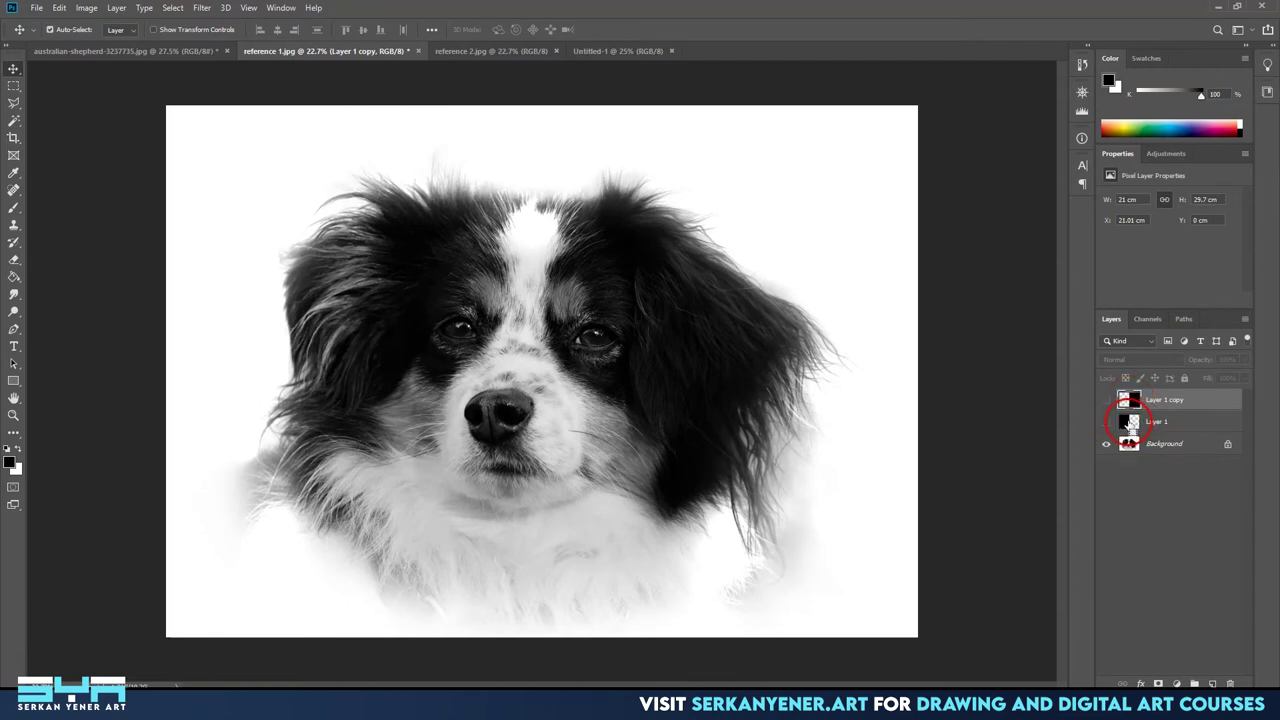
pyautogui.keyDown('ctrl'); pyautogui.click(1129, 422); pyautogui.keyUp('ctrl')
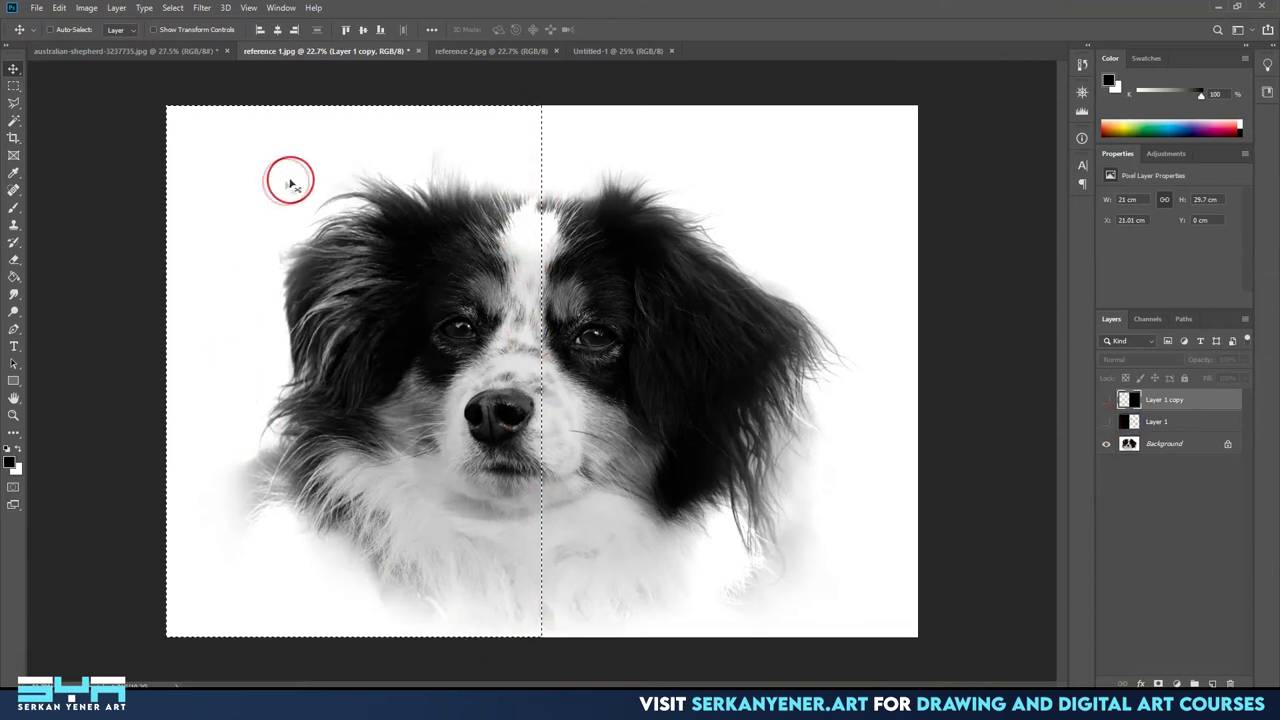
pyautogui.click(1153, 444)
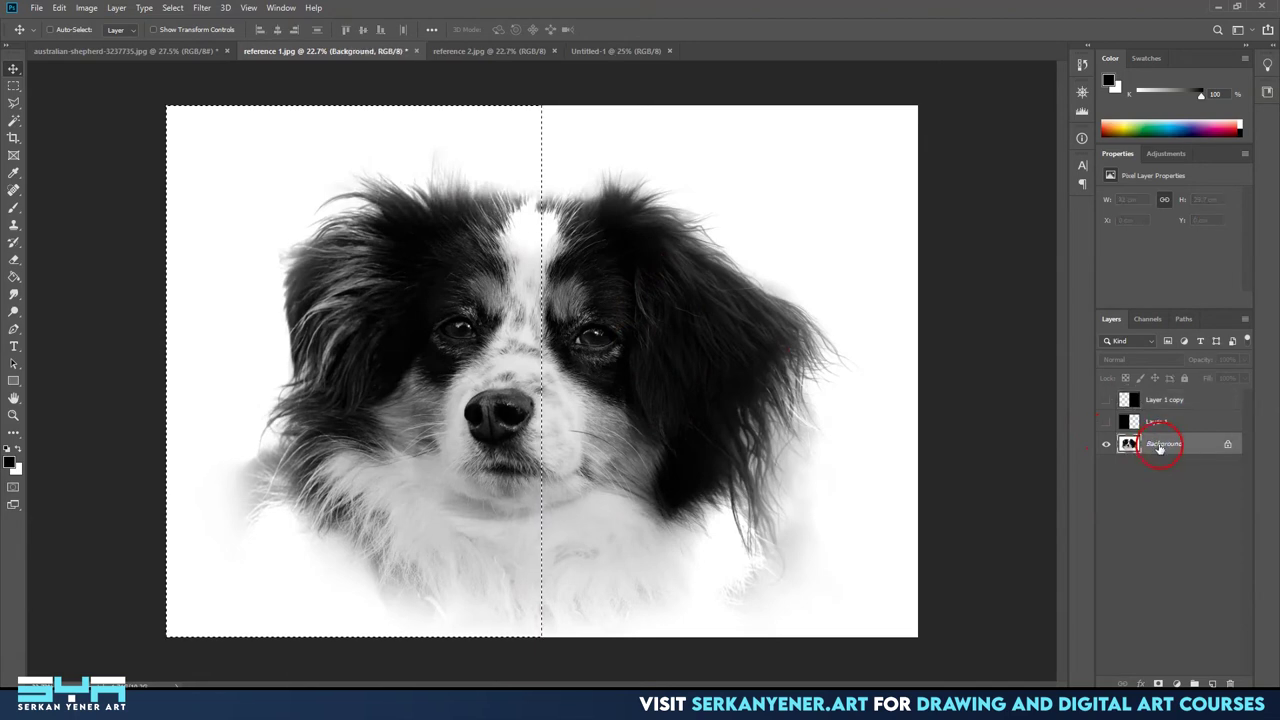
# Copy the dog's selected left half into Untitled-1 as Layer 1, nudged left to X −1.08 cm.
pyautogui.click(59, 8)
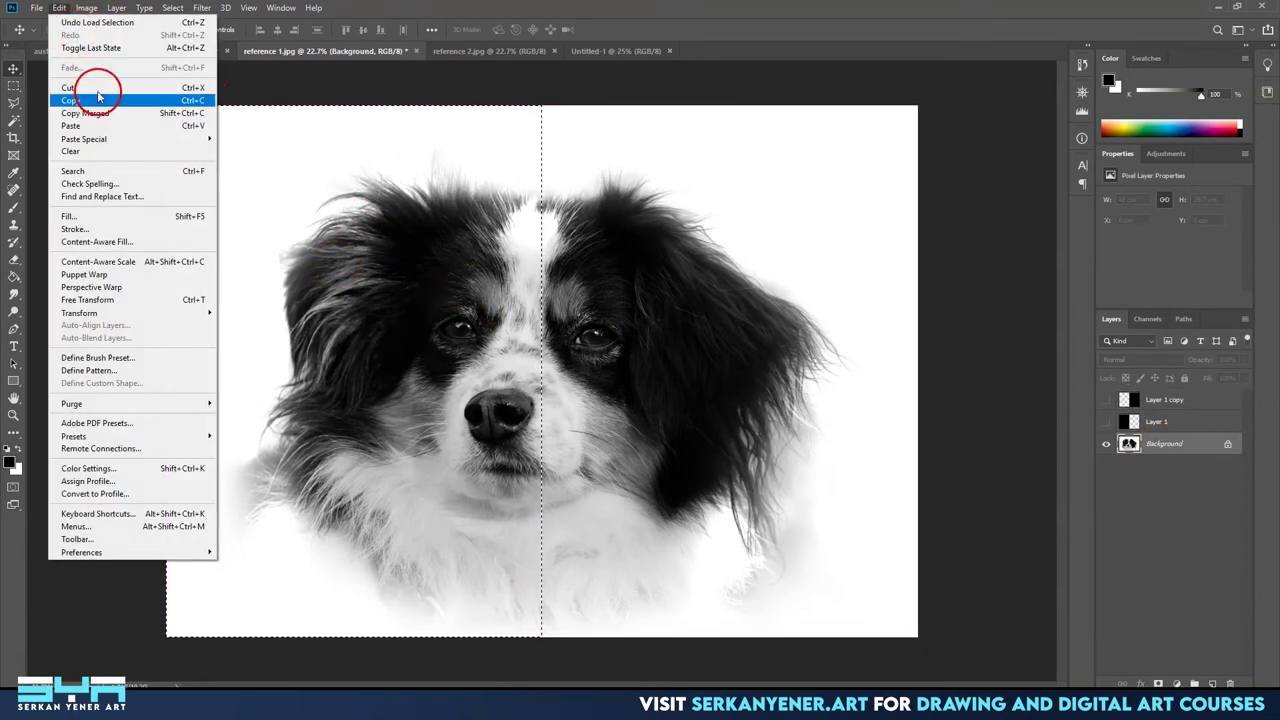
pyautogui.click(101, 101)
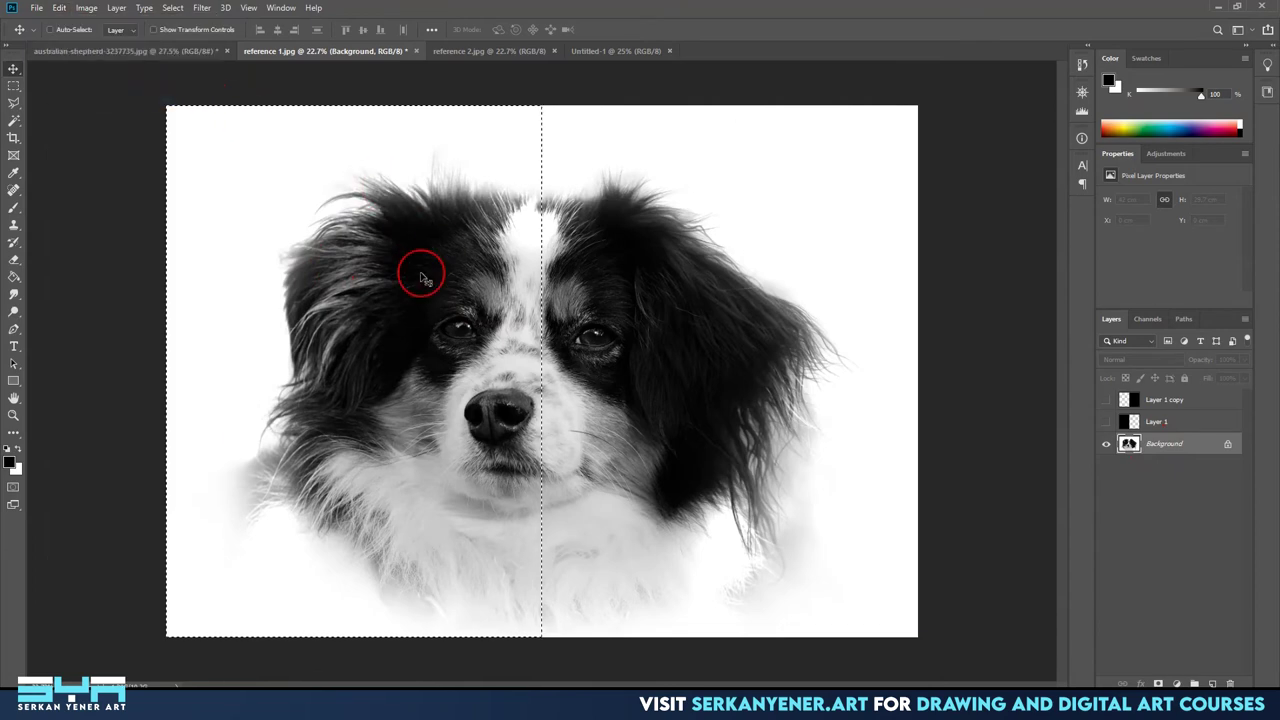
pyautogui.click(613, 51)
pyautogui.hotkey('ctrl', 'v')
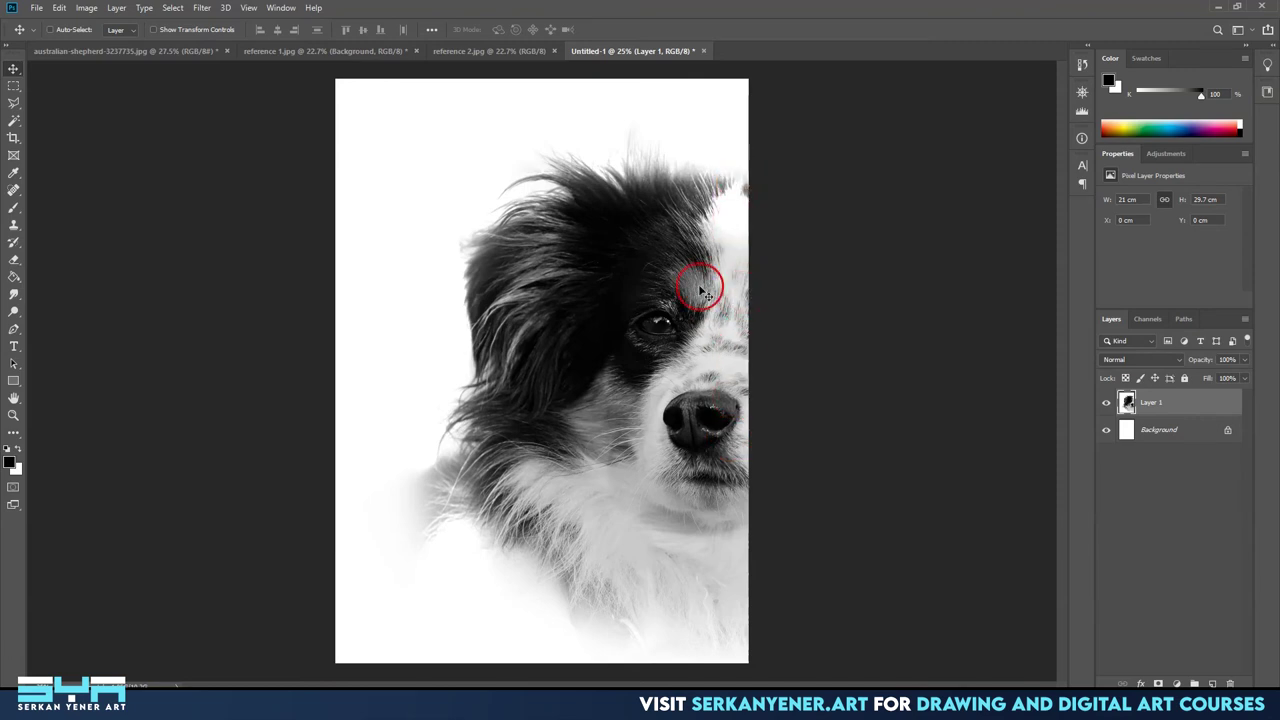
pyautogui.moveTo(703, 328); pyautogui.dragTo(682, 328)
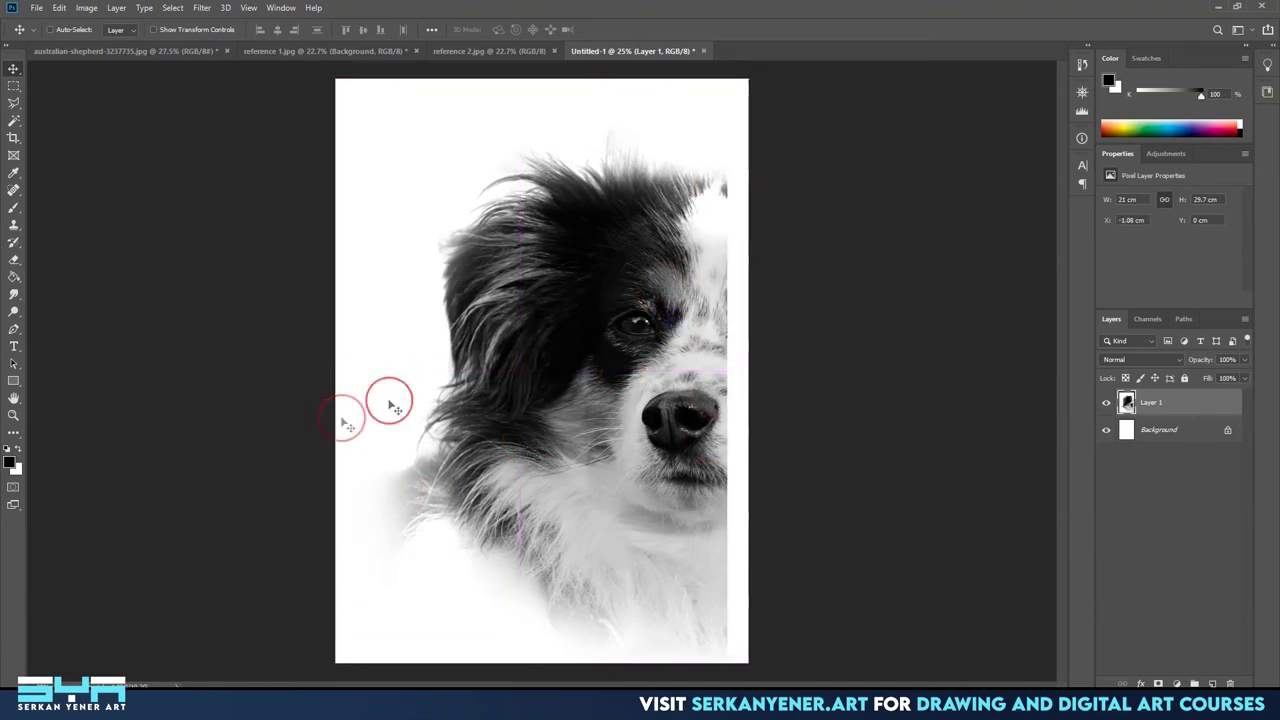
pyautogui.moveTo(666, 409); pyautogui.dragTo(657, 398)
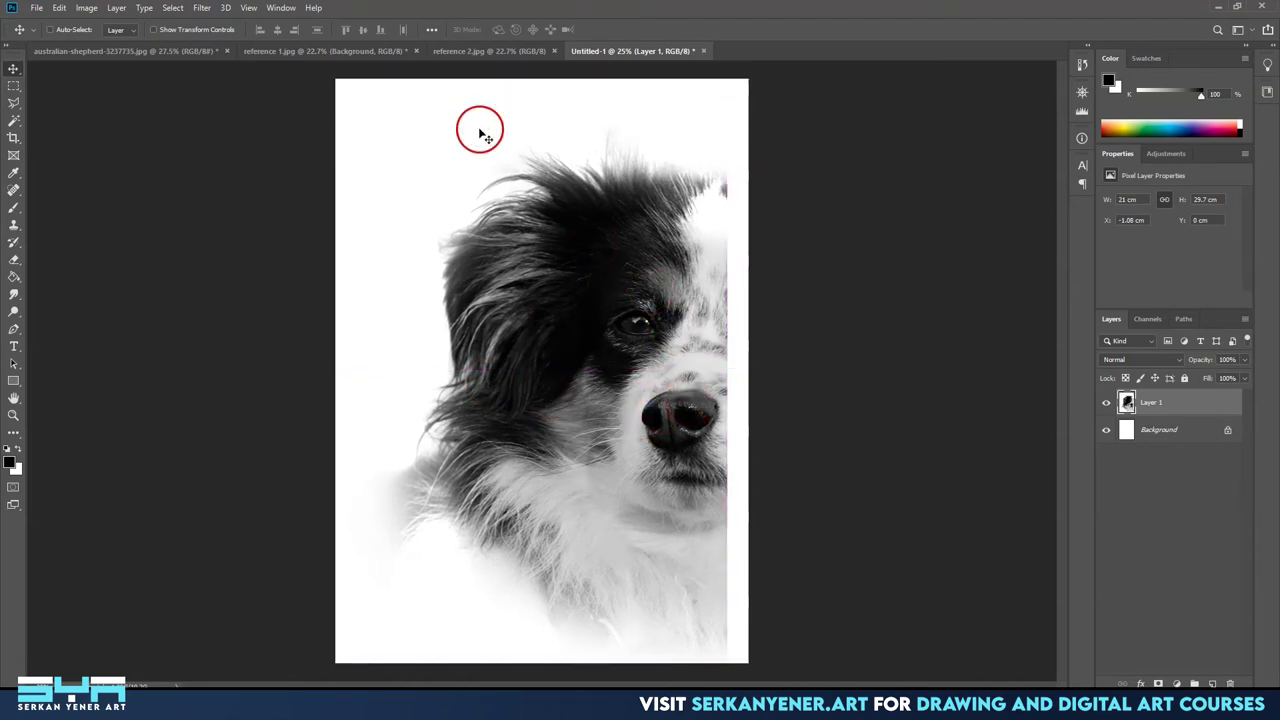
pyautogui.click(329, 52)
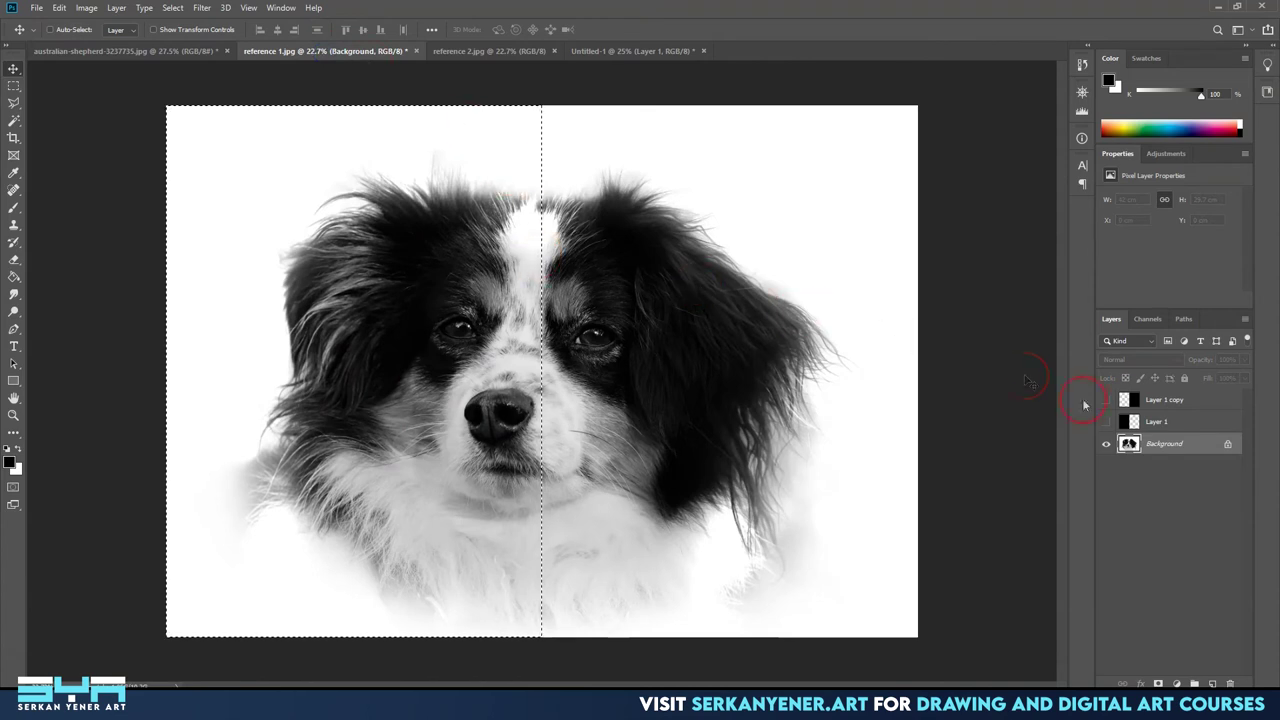
# Copy Merged the right half using Layer 1 copy's selection into Untitled-1, shifted to X 1.32 cm.
pyautogui.keyDown('ctrl'); pyautogui.click(1131, 400); pyautogui.keyUp('ctrl')
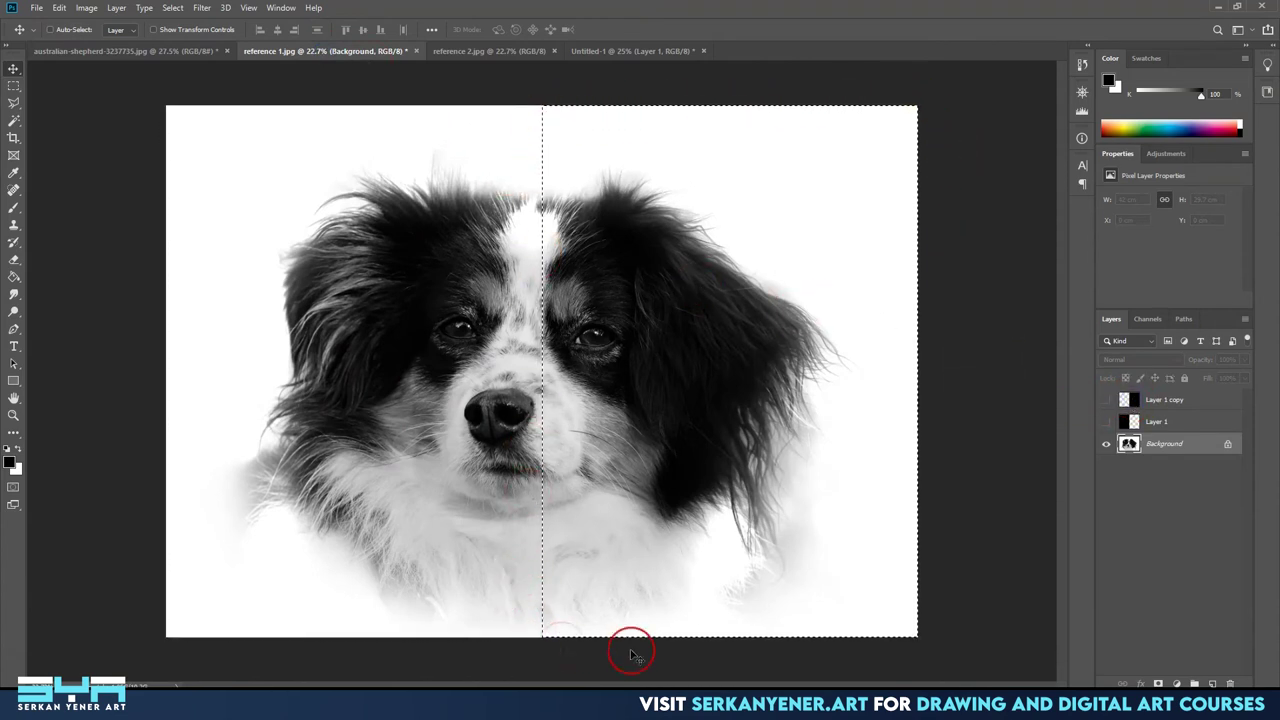
pyautogui.click(1168, 443)
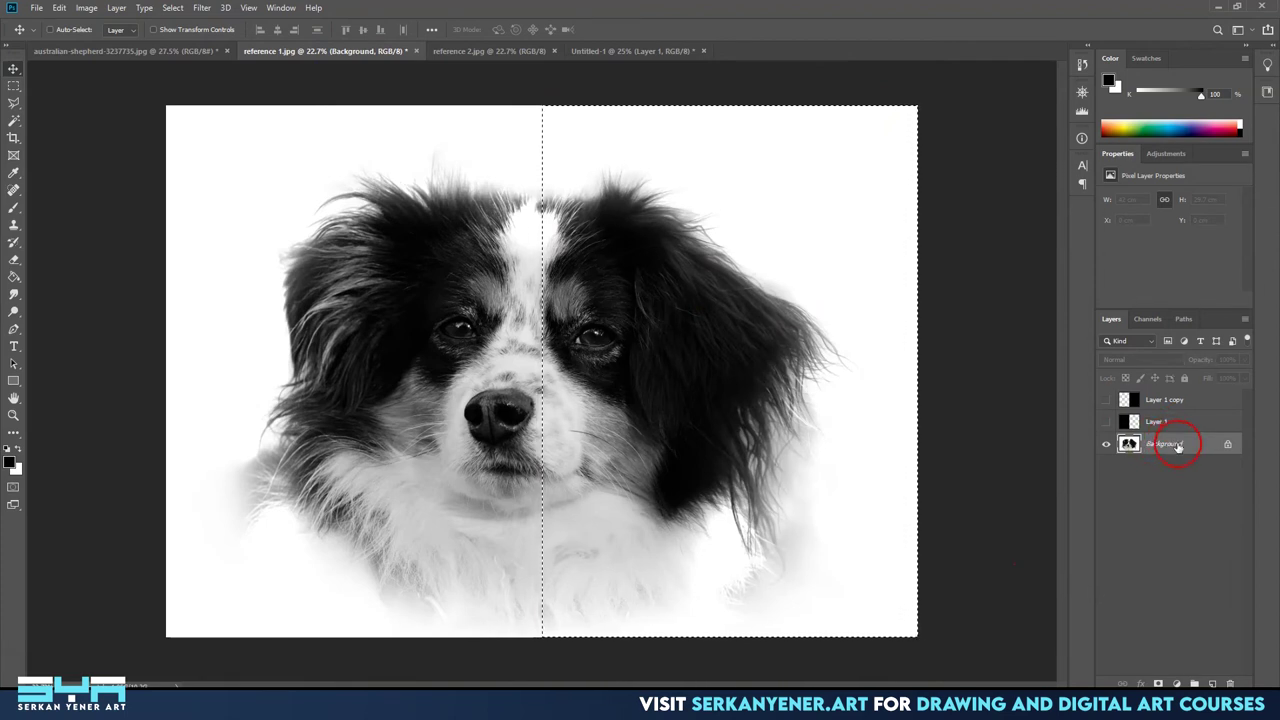
pyautogui.click(59, 7)
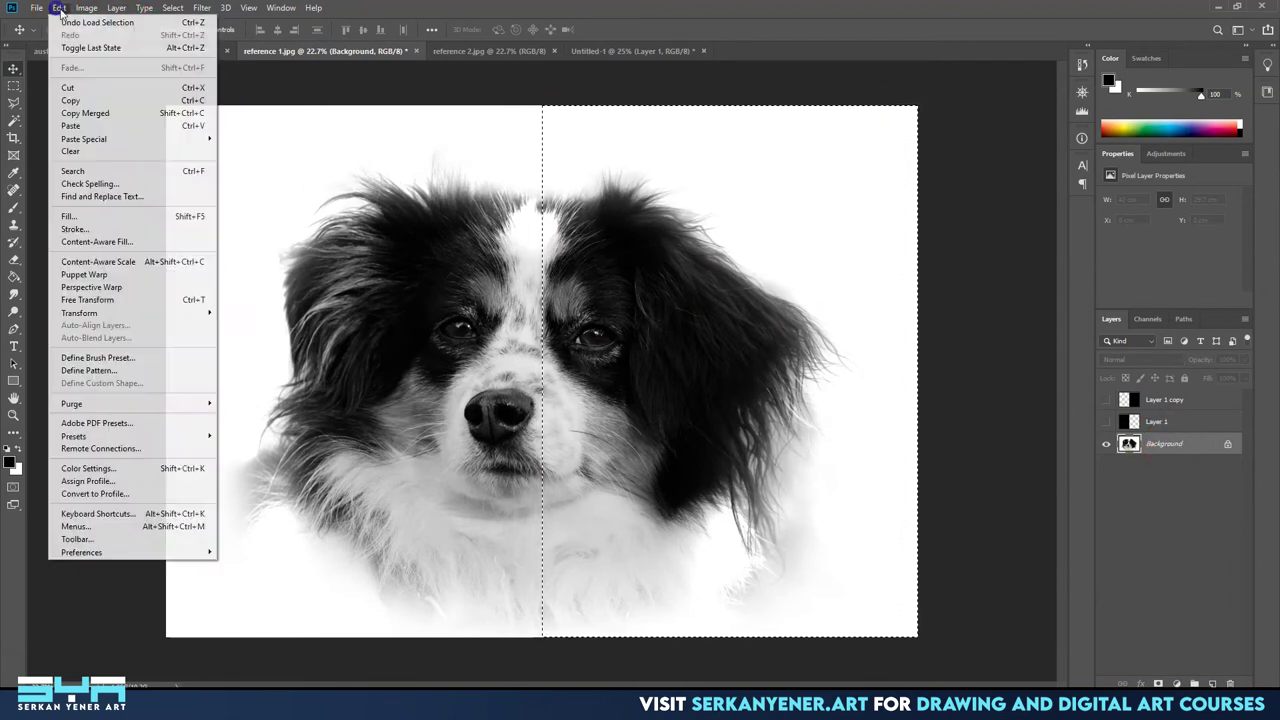
pyautogui.click(95, 113)
pyautogui.click(590, 51)
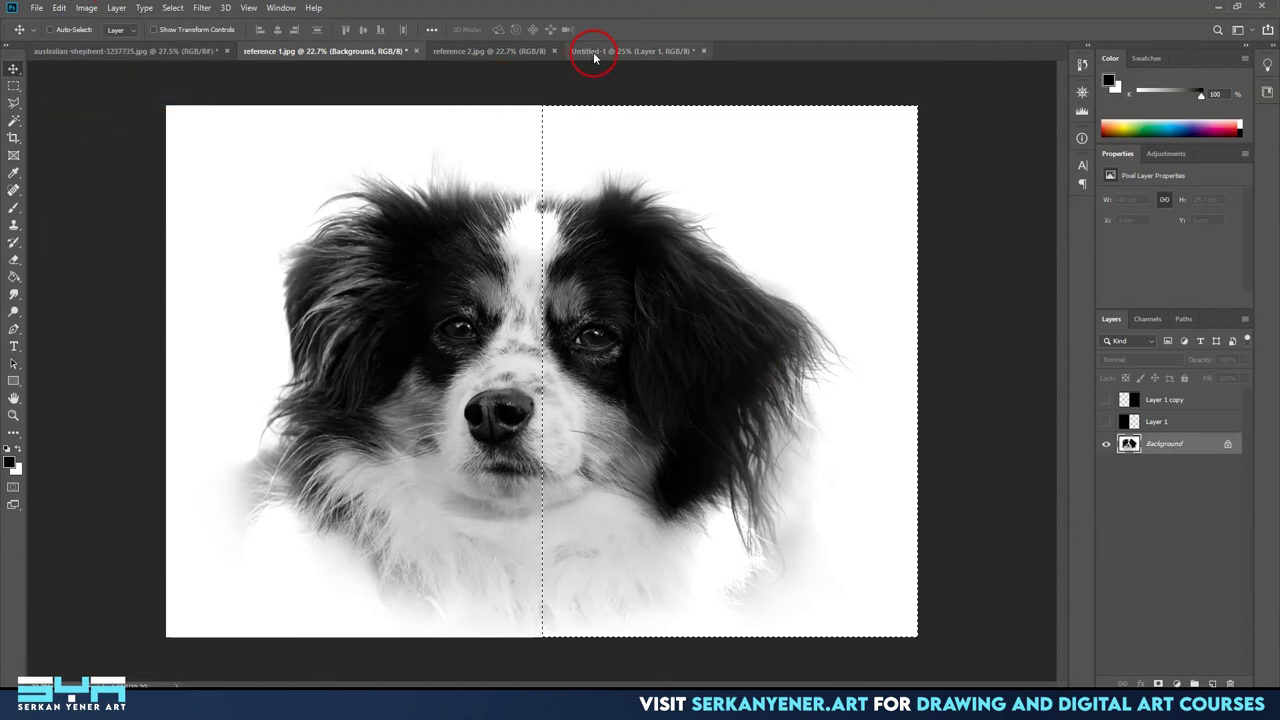
pyautogui.hotkey('ctrl', 'v')
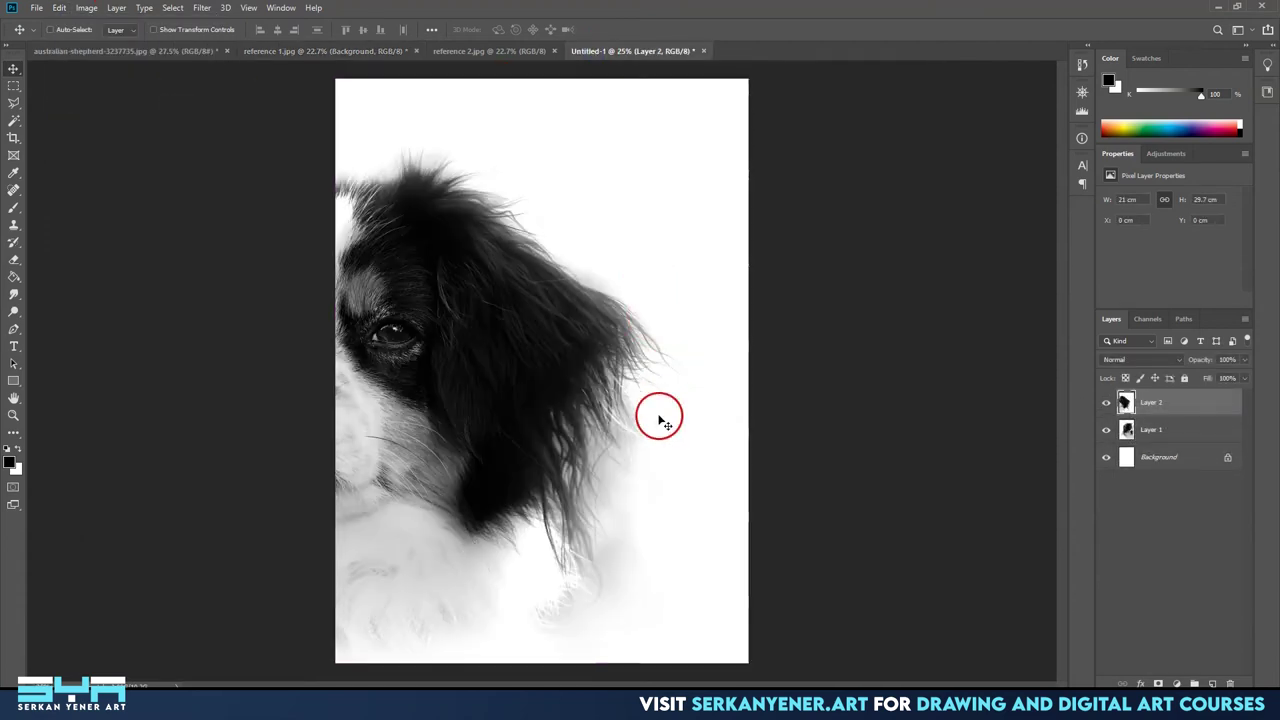
pyautogui.moveTo(476, 366); pyautogui.dragTo(503, 366)
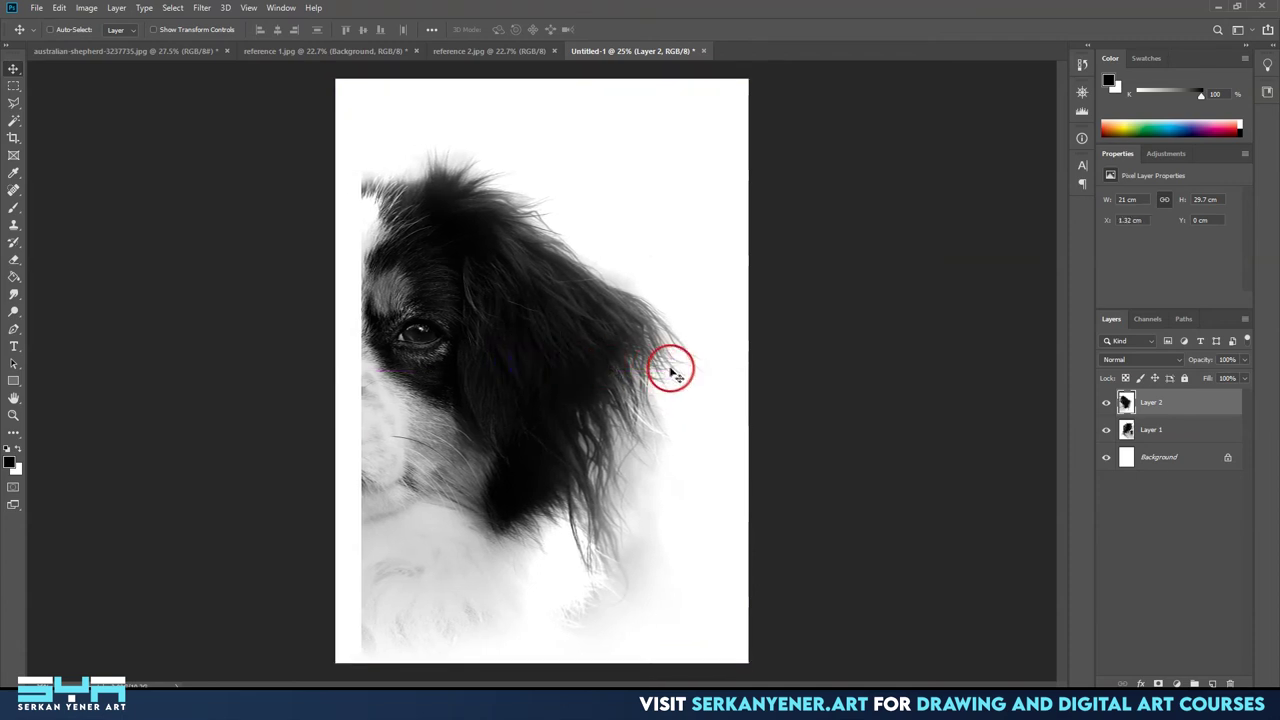
# Bring reference 1.jpg's black block layers over to the reference 2.jpg image.
pyautogui.click(472, 51)
pyautogui.click(617, 51)
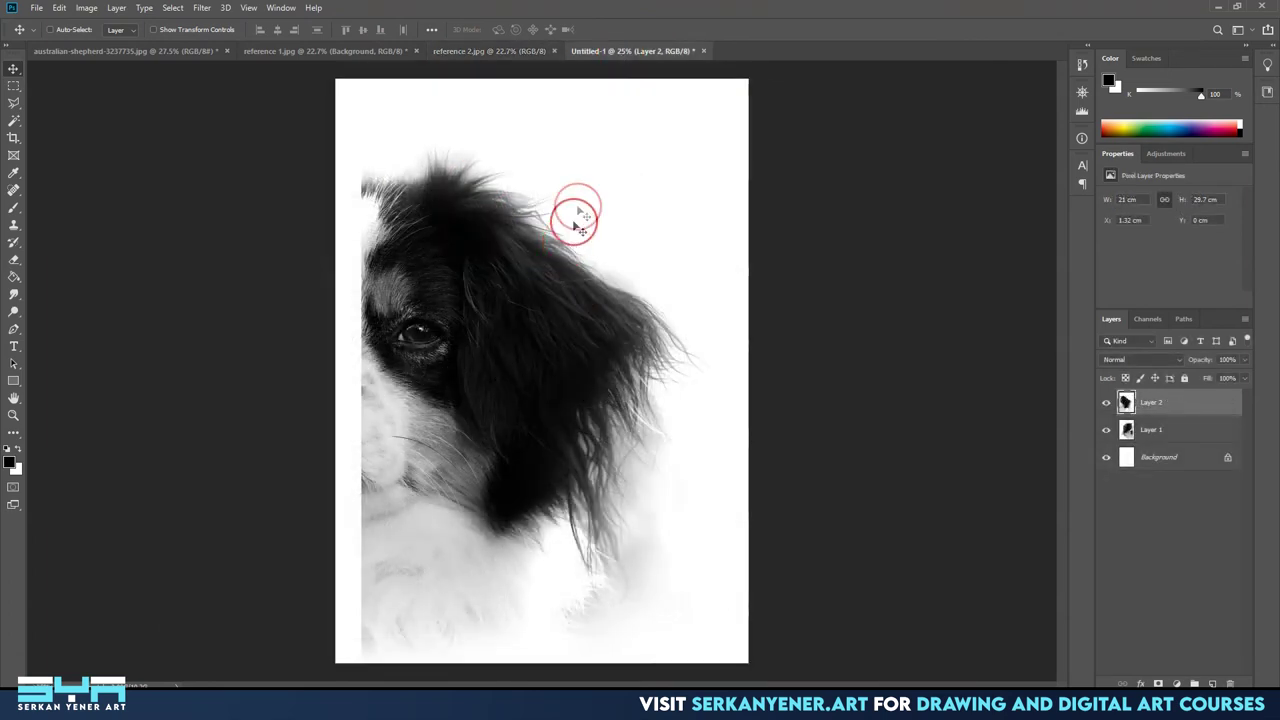
pyautogui.click(488, 51)
pyautogui.click(285, 51)
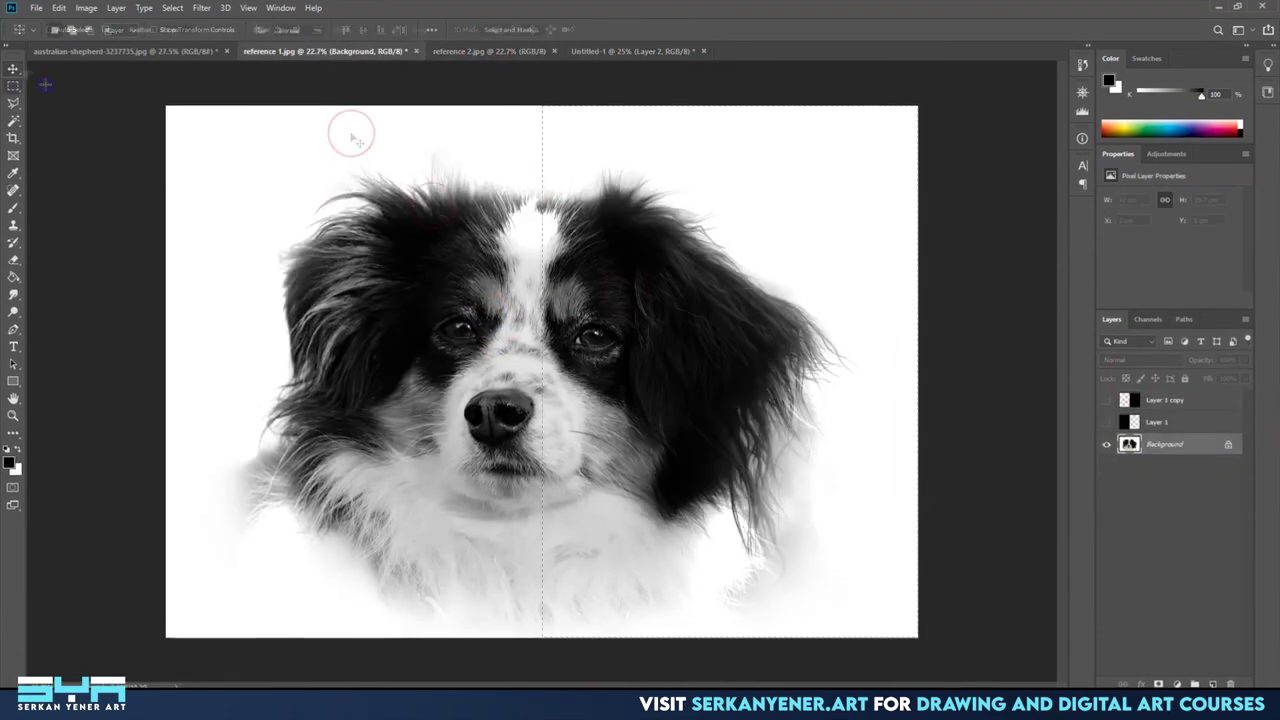
pyautogui.hotkey('ctrl', 'Tab')
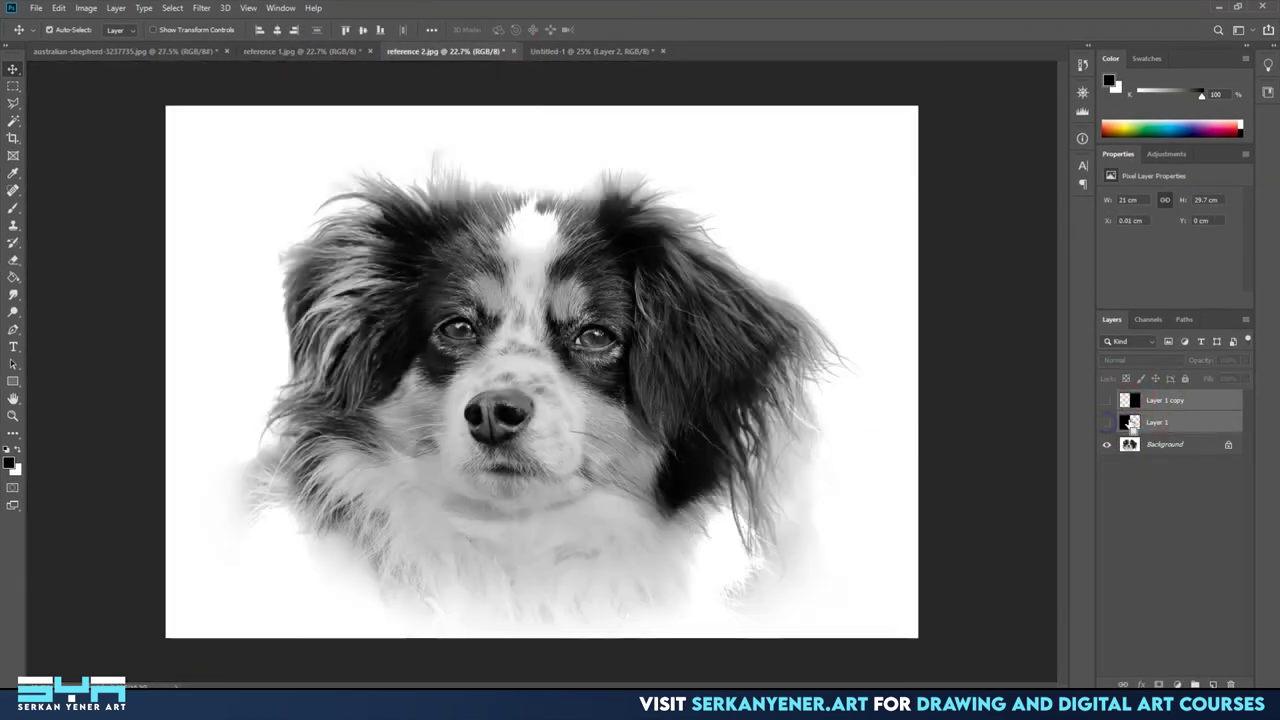
# Copy a half of the lighter dog into the A4 page as Layer 3 at X −3.08 cm.
pyautogui.keyDown('ctrl'); pyautogui.click(1131, 422); pyautogui.keyUp('ctrl')
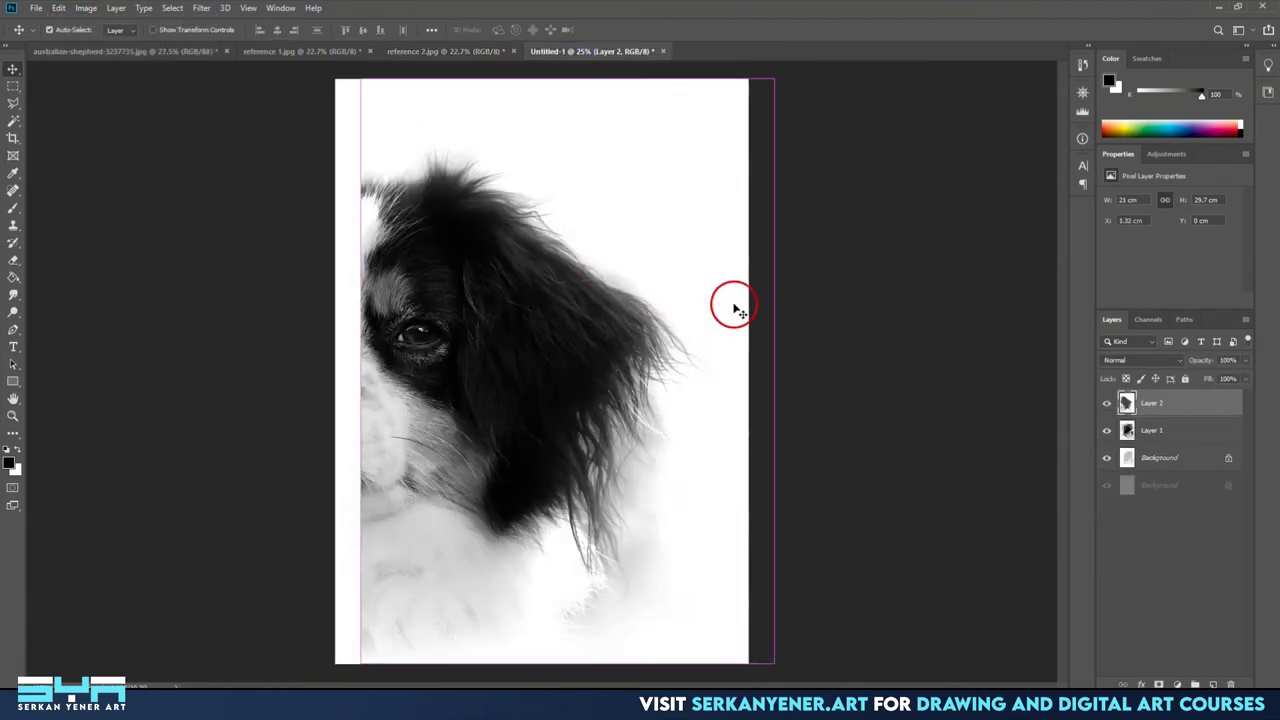
pyautogui.click(88, 100)
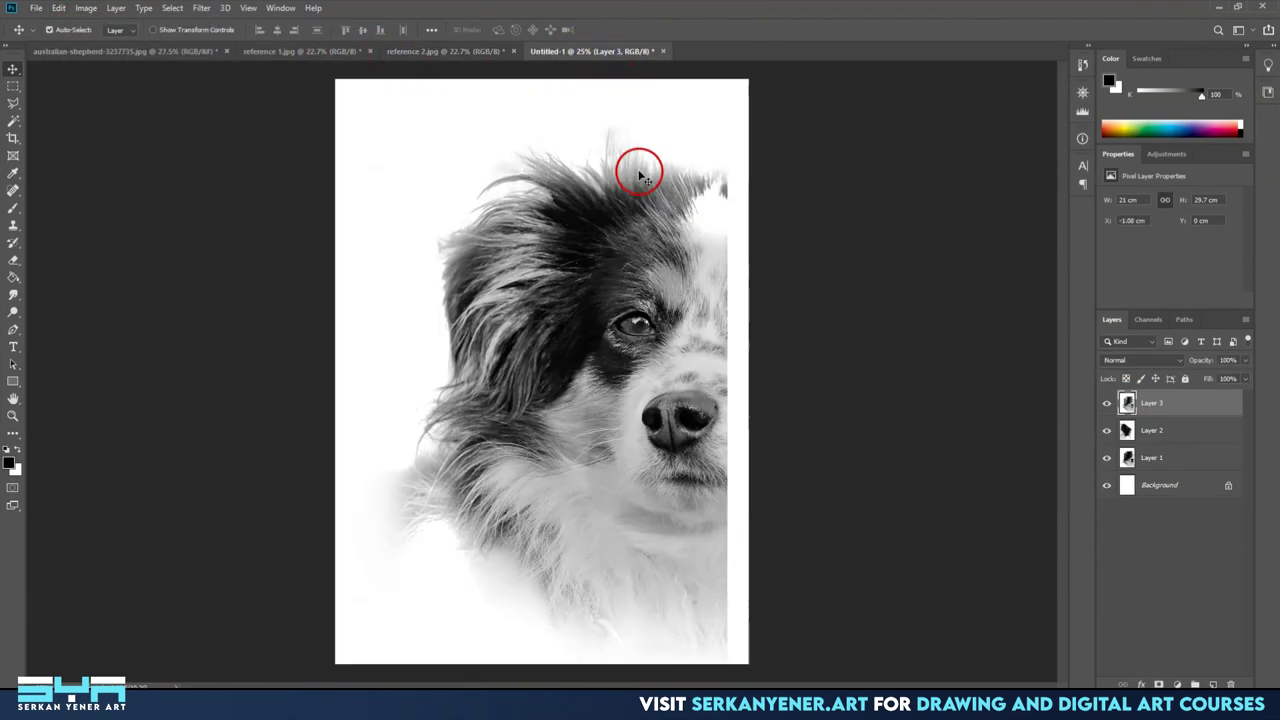
pyautogui.moveTo(640, 171); pyautogui.dragTo(722, 440)
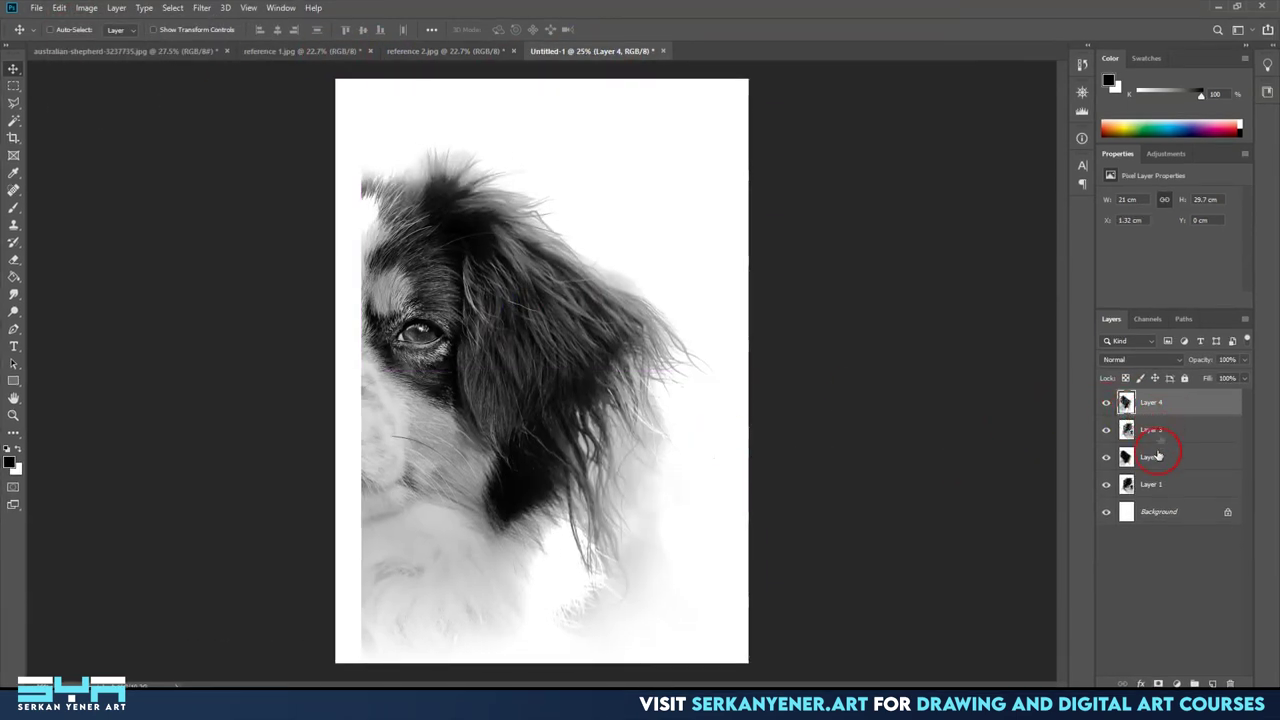